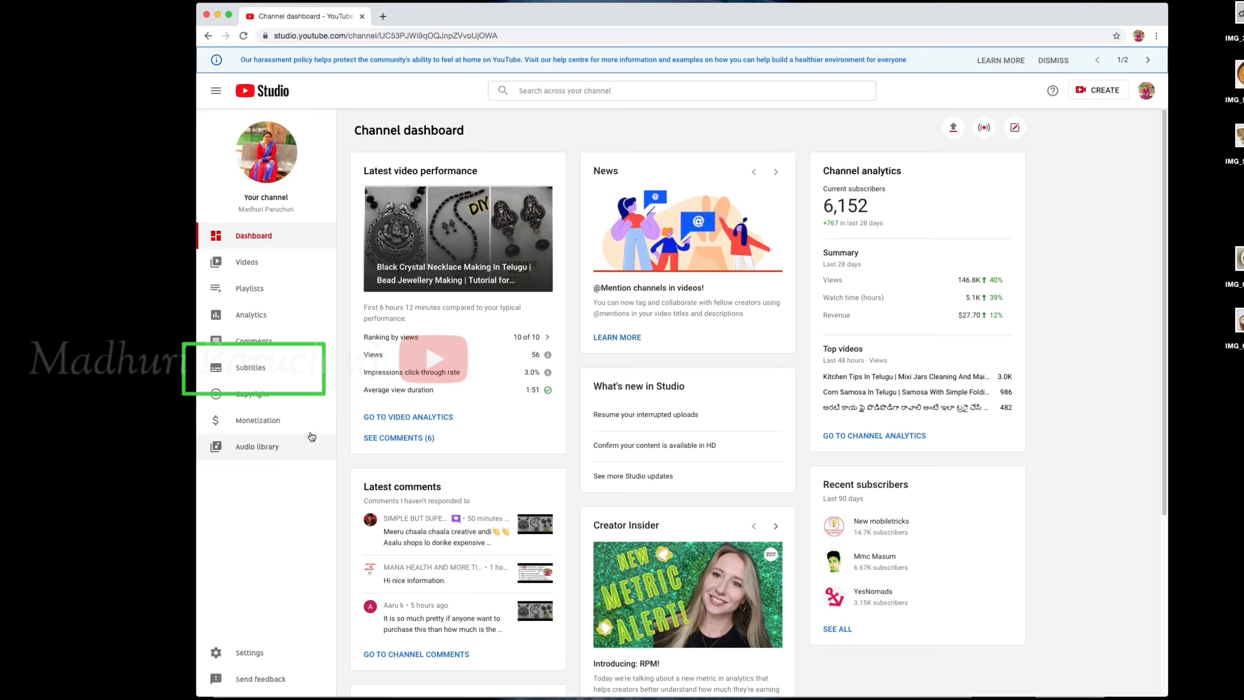
Step: Open the uploaded video "Seasoning Mudpots With Tips In Telugu" in a new tab, play its preview and go to its subtitles page
left_click(261, 268)
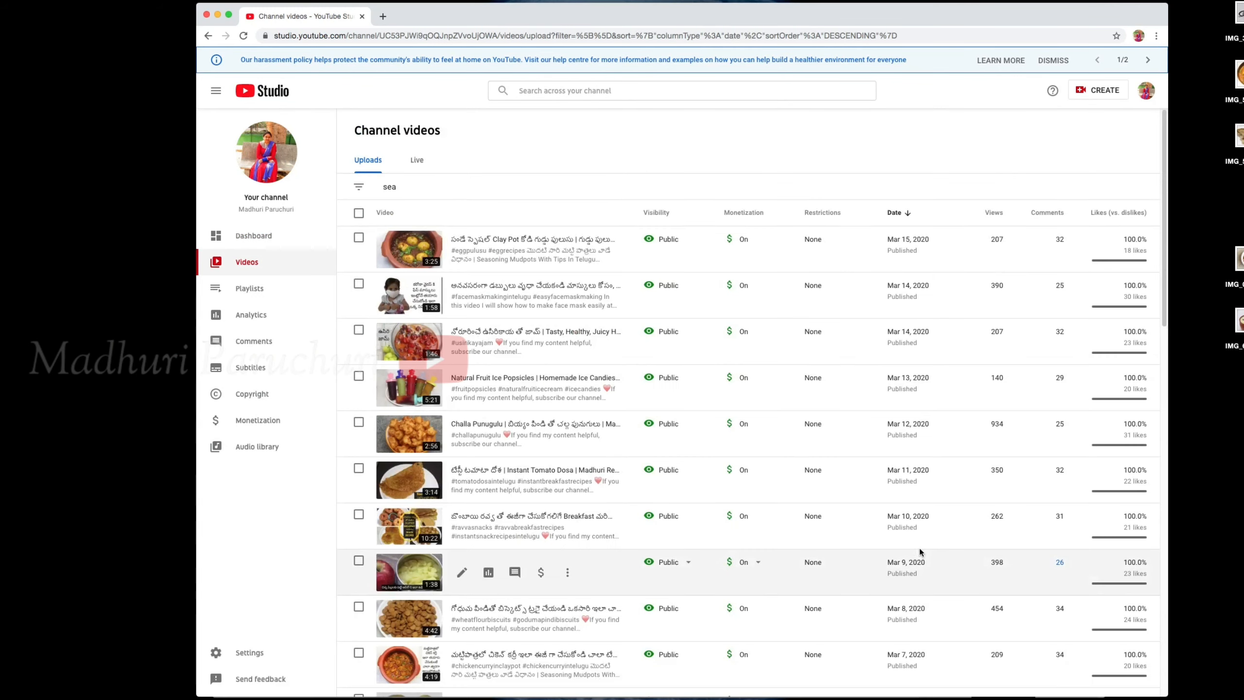
scroll(919, 548, "down", 10)
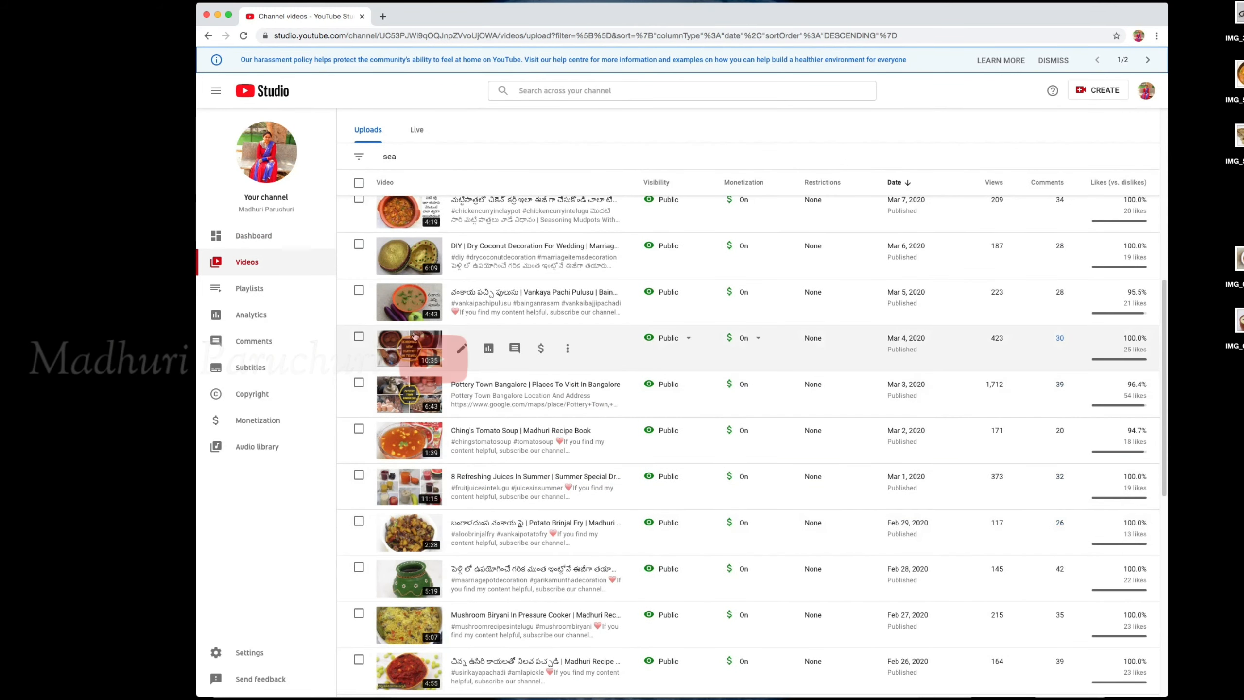
right_click(414, 347)
left_click(441, 353)
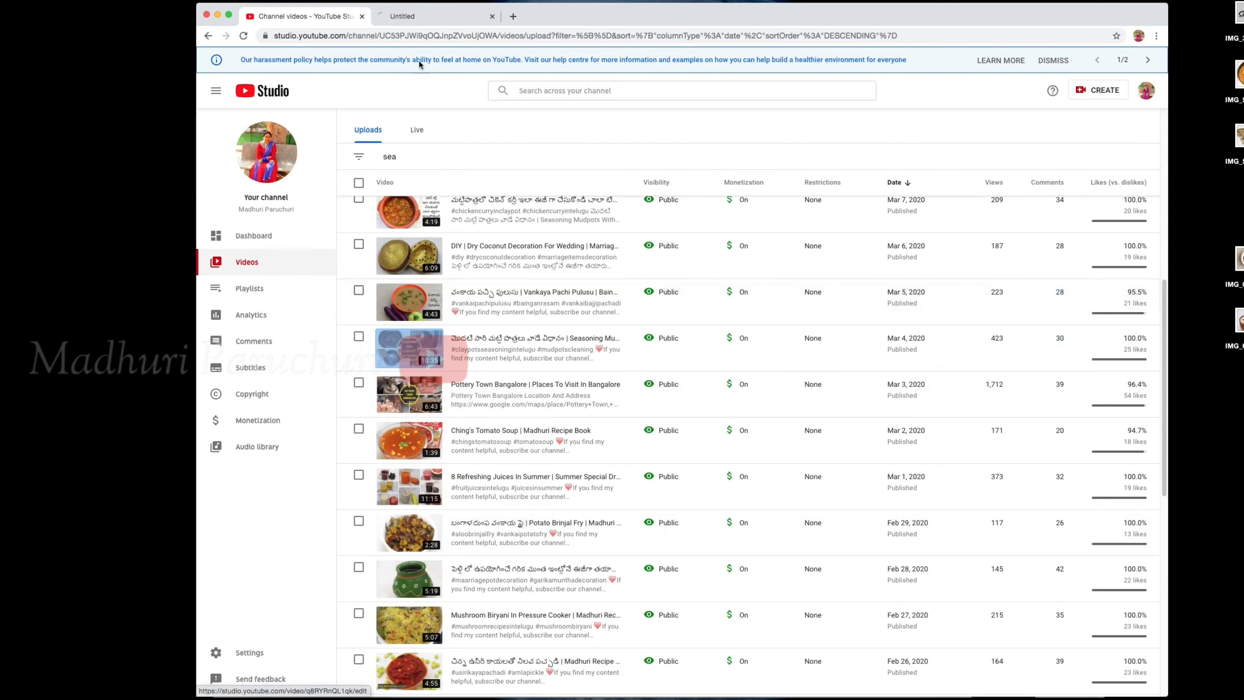
left_click(419, 19)
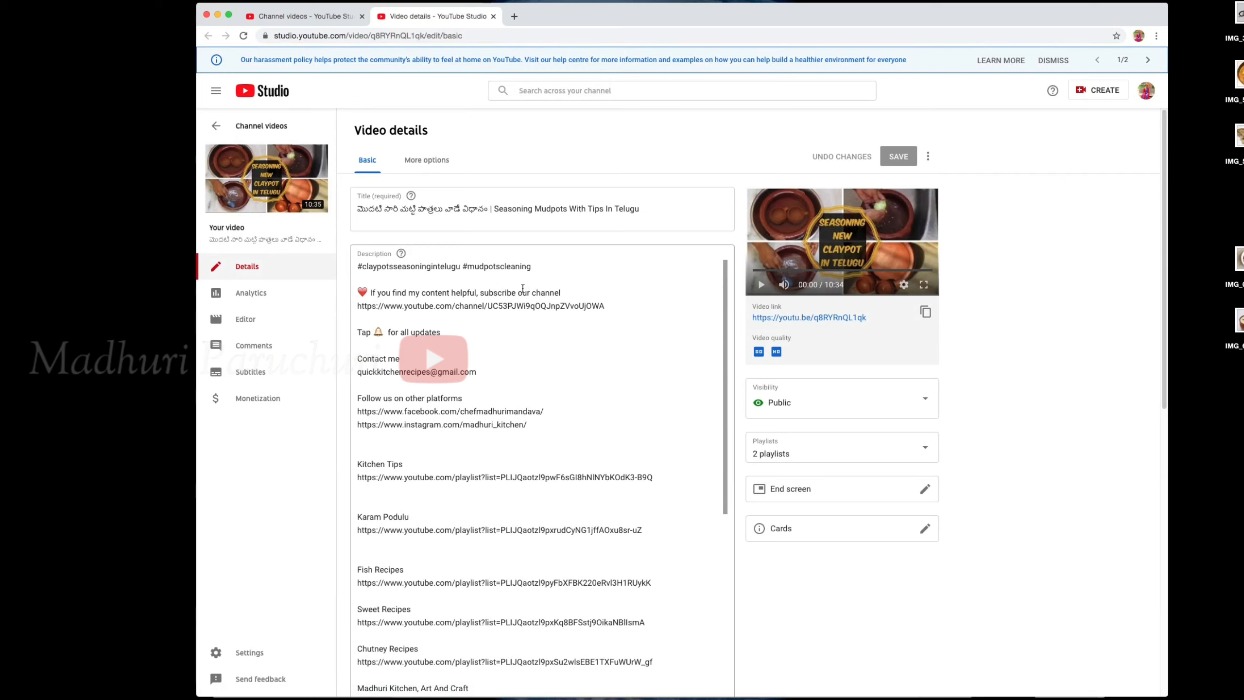
left_click(761, 284)
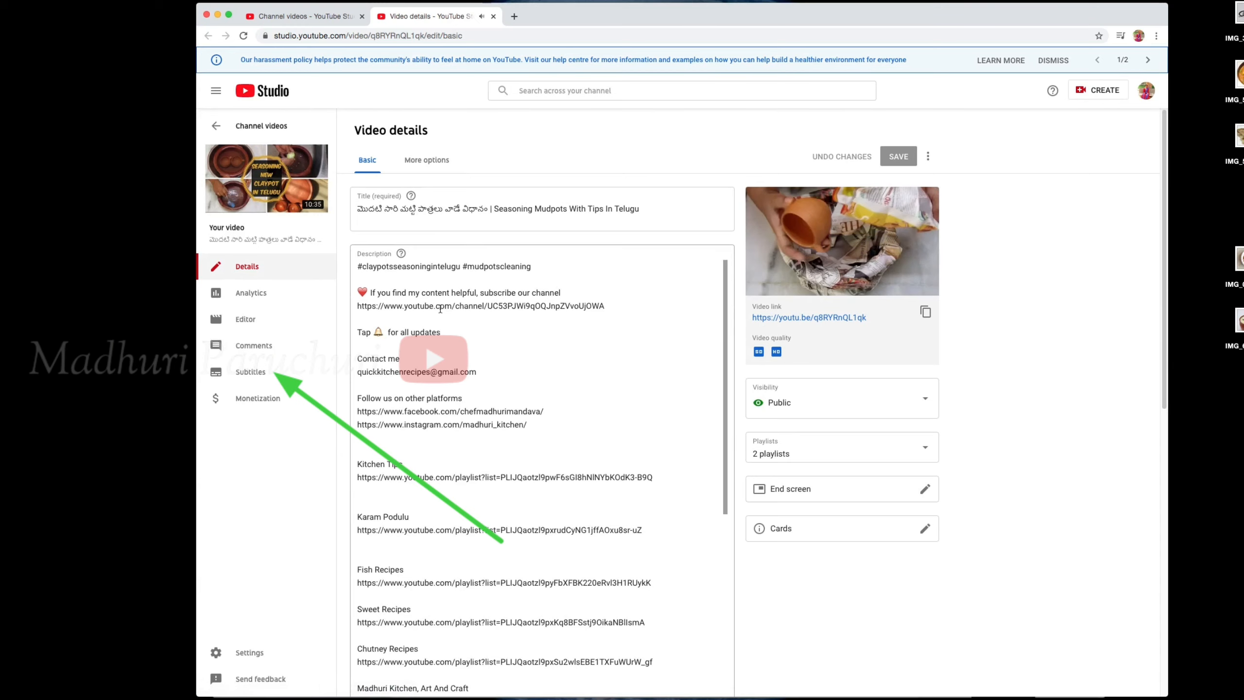
left_click(276, 375)
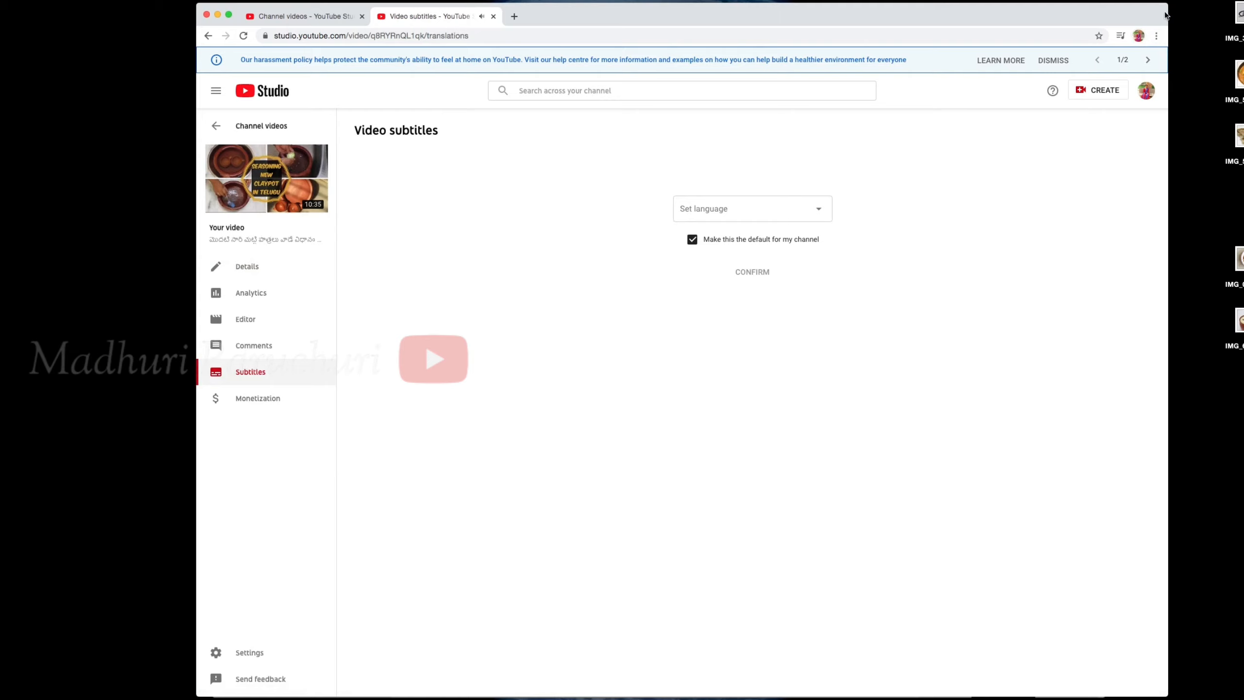
Step: Set the video language to Telugu without making it the channel default, and confirm the choice
left_click(725, 218)
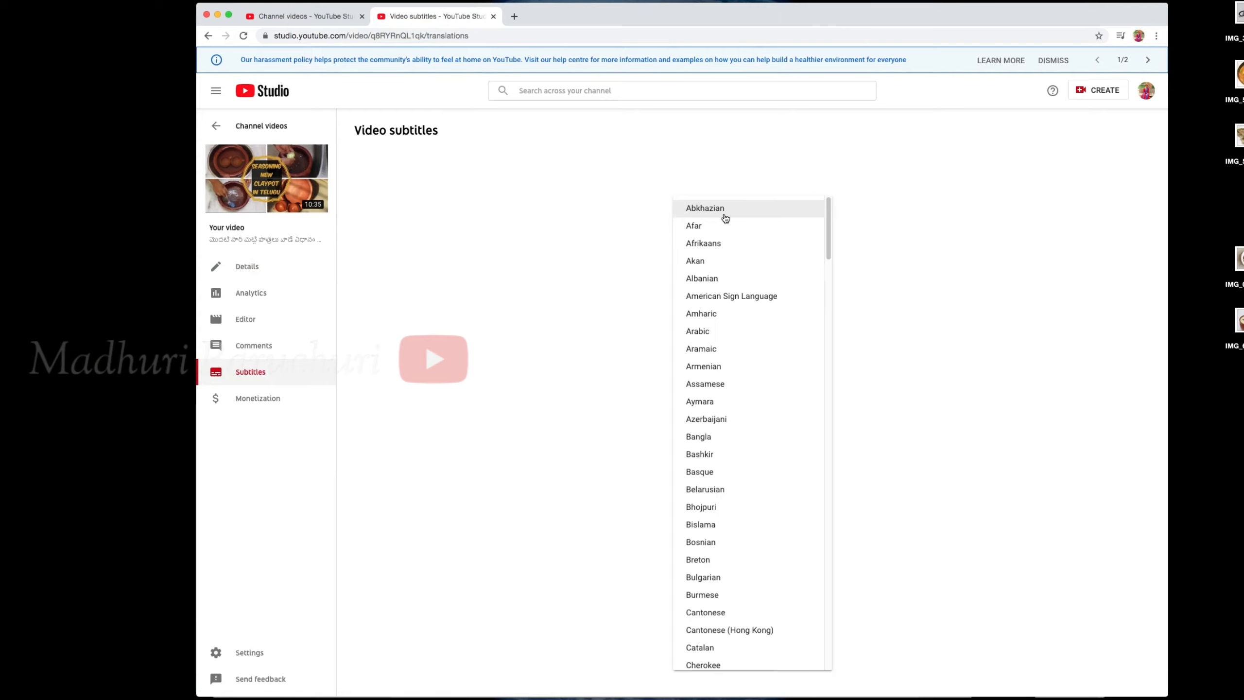
scroll(731, 395, "down", 20)
scroll(732, 396, "down", 15)
scroll(732, 396, "down", 15)
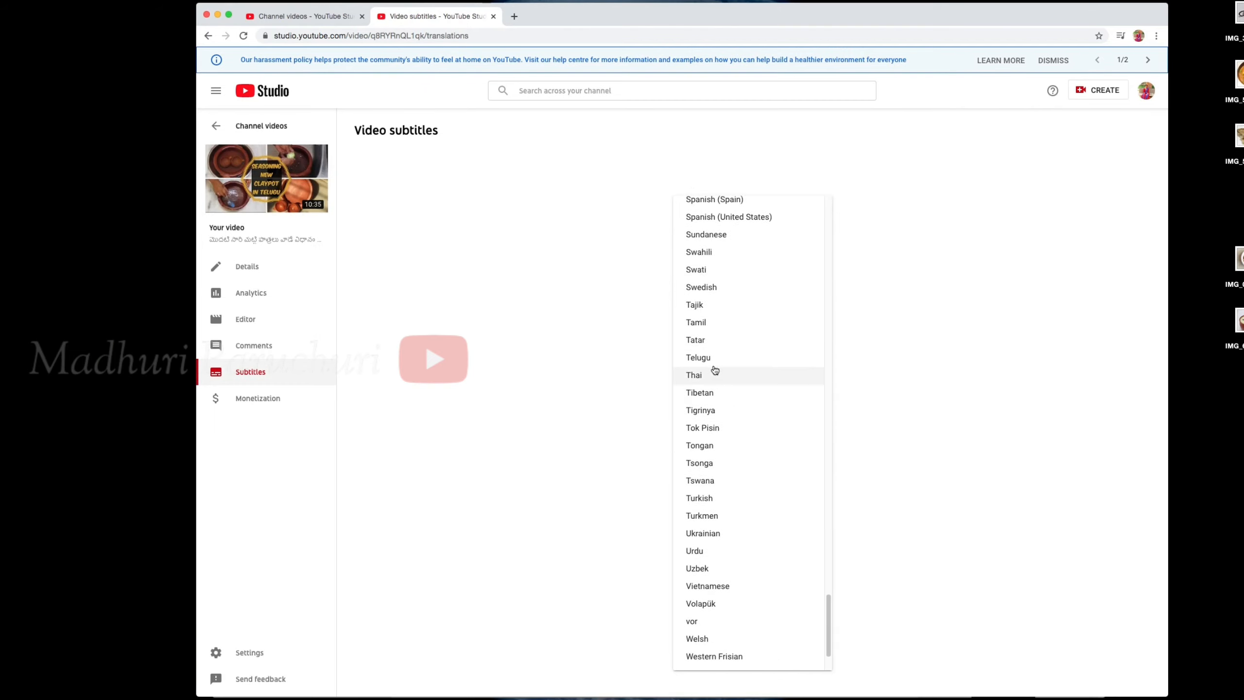
left_click(713, 358)
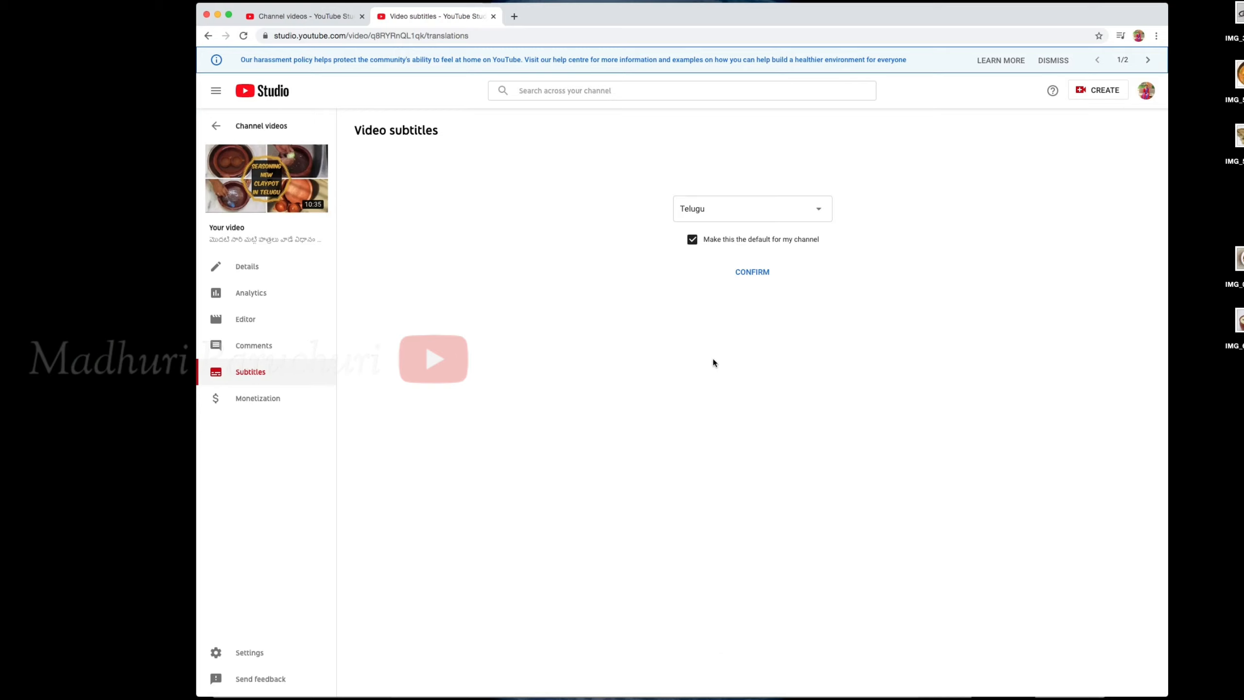
left_click(691, 242)
left_click(752, 273)
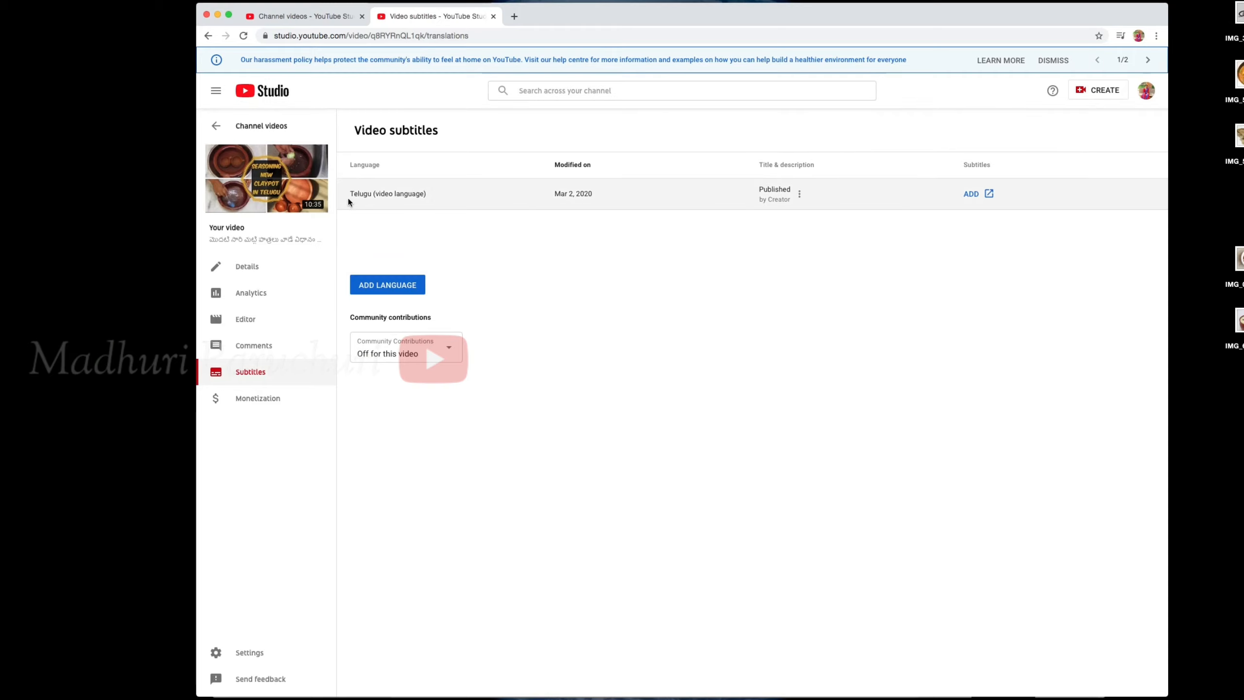
Step: Add English (India) as a subtitle language and start creating new subtitles for it
left_click(379, 289)
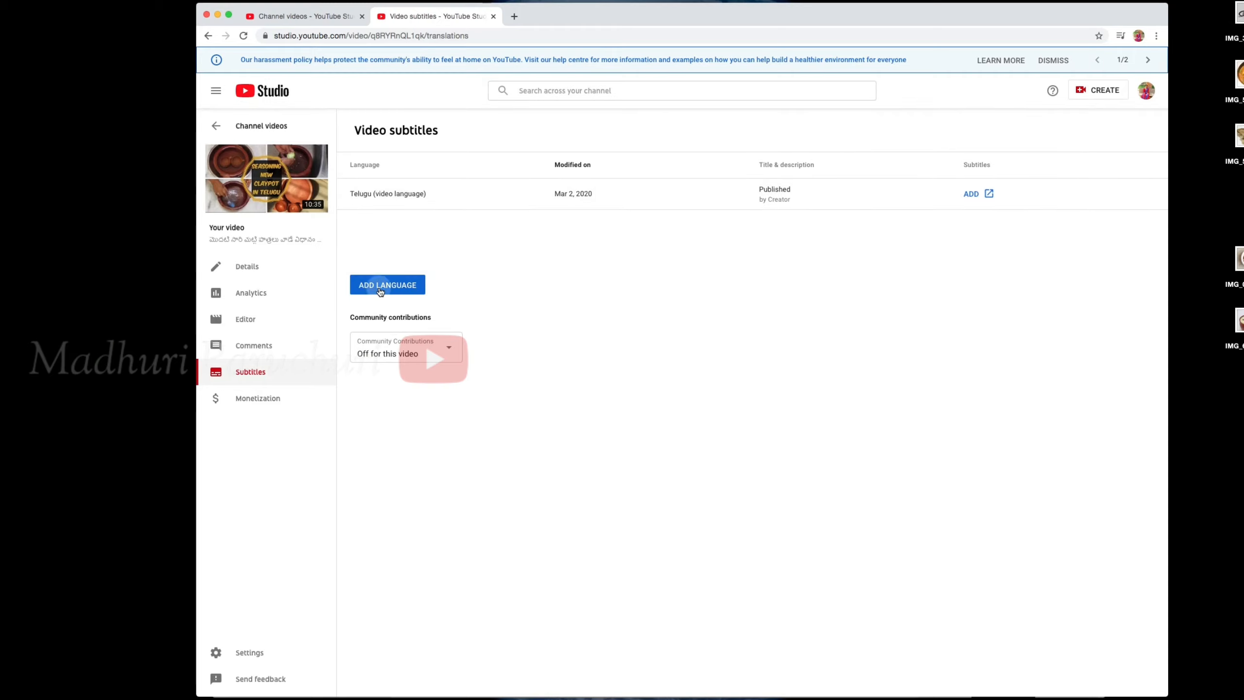
scroll(491, 319, "down", 10)
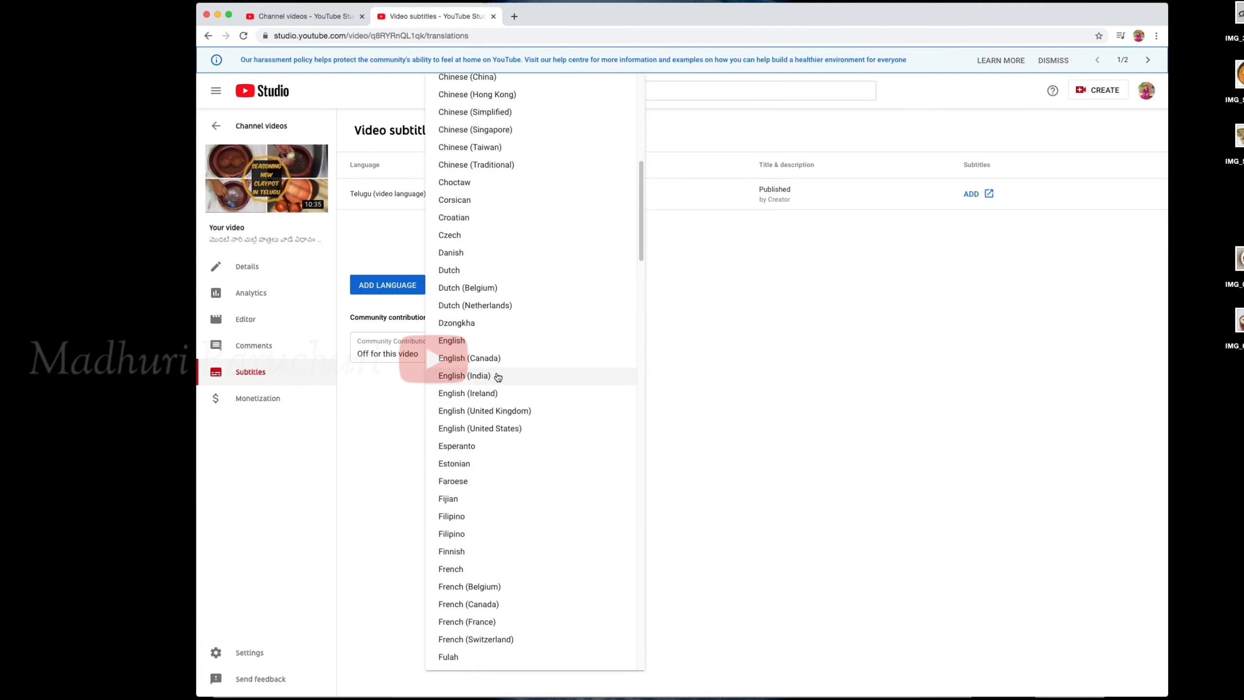
left_click(499, 376)
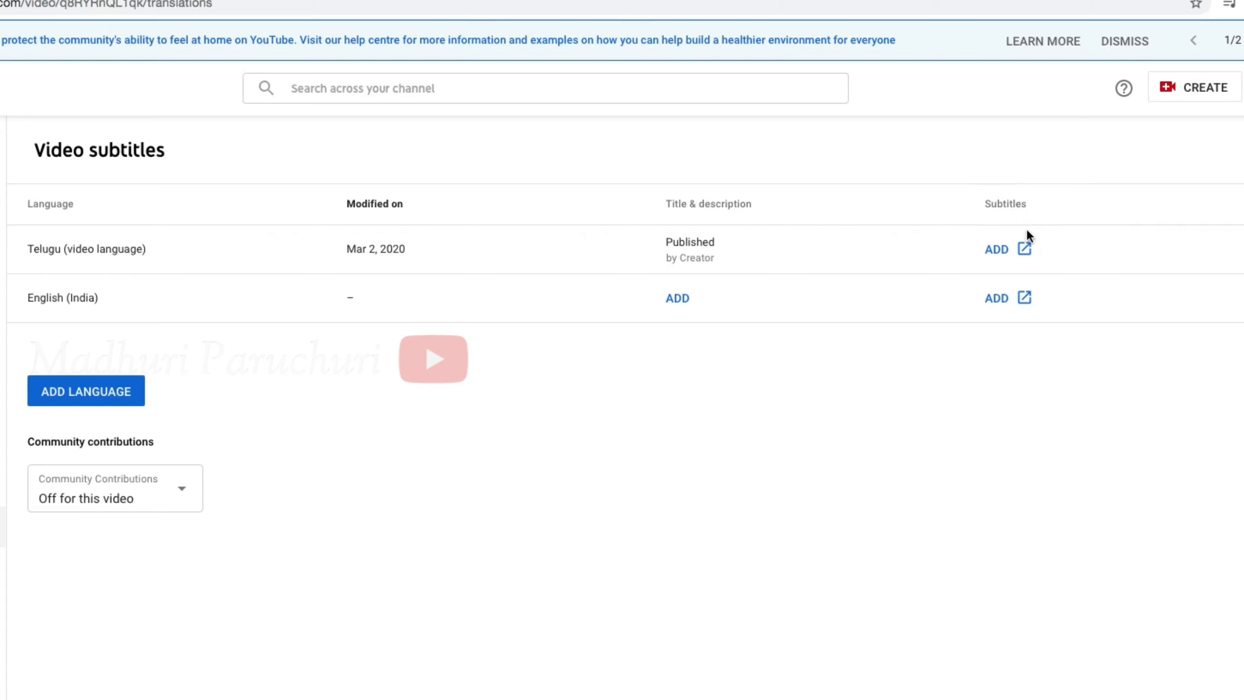
left_click(997, 298)
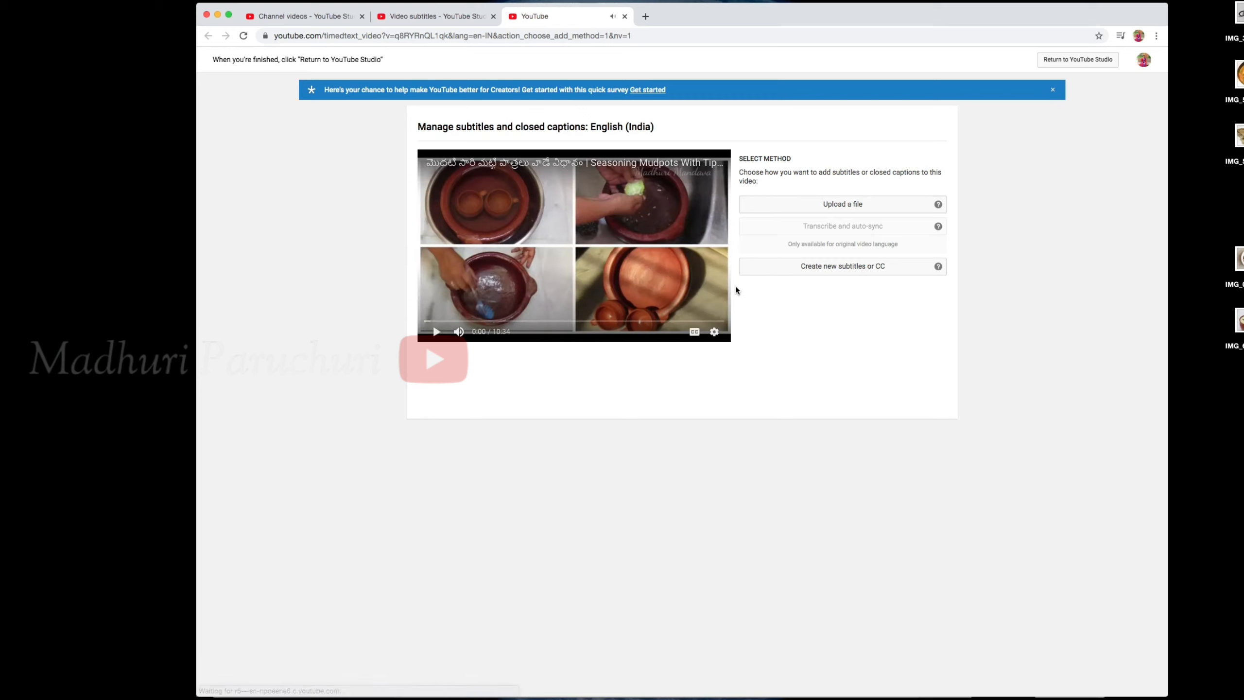
left_click(849, 270)
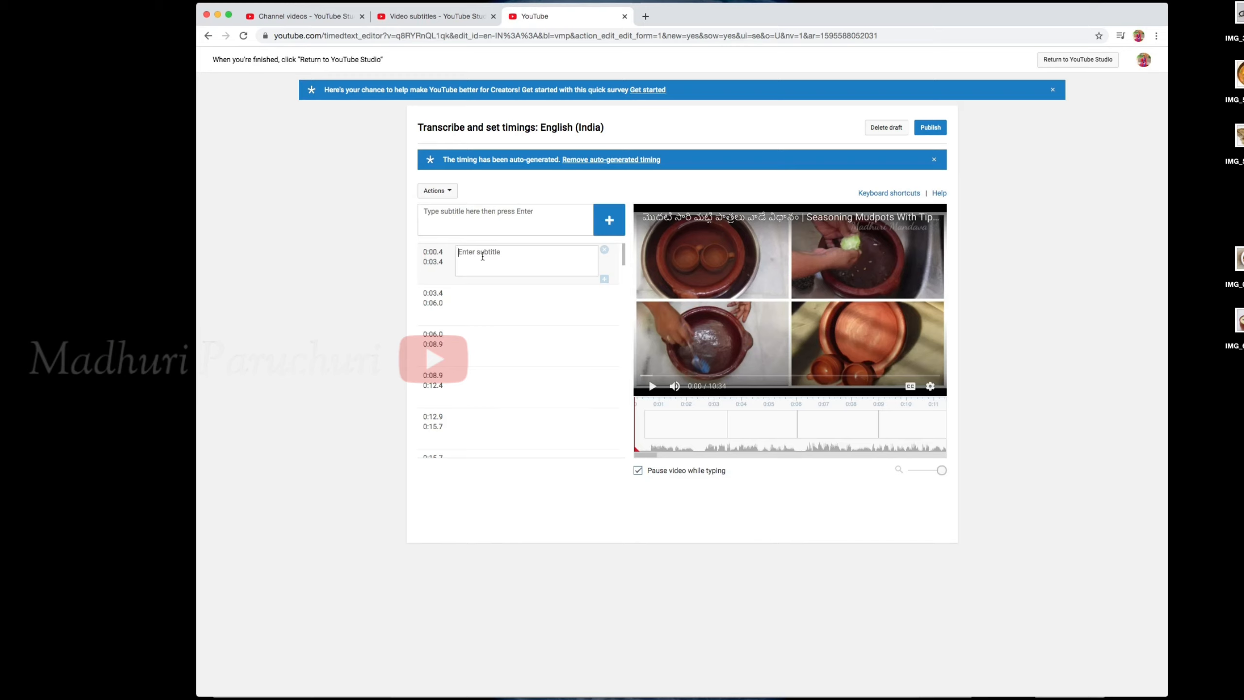
Step: Play the start of the video and write "Hello all welcome back to our channel" in the new subtitle entry box
left_click(654, 388)
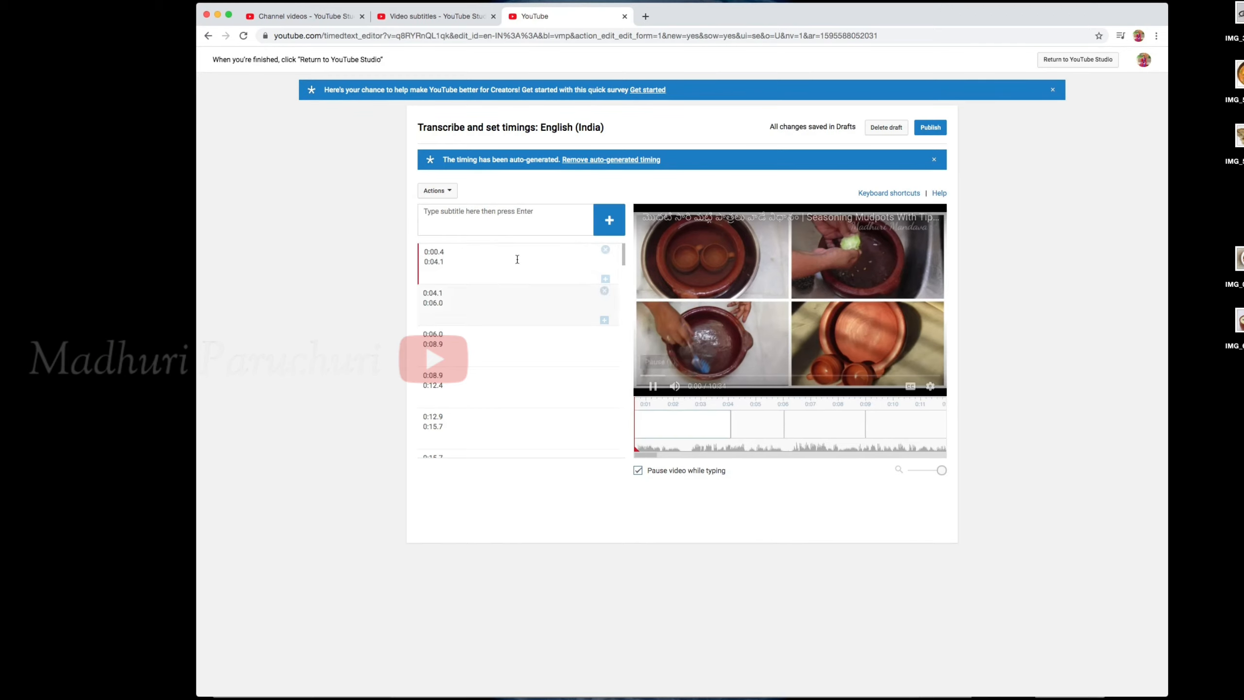
left_click(470, 217)
type("He")
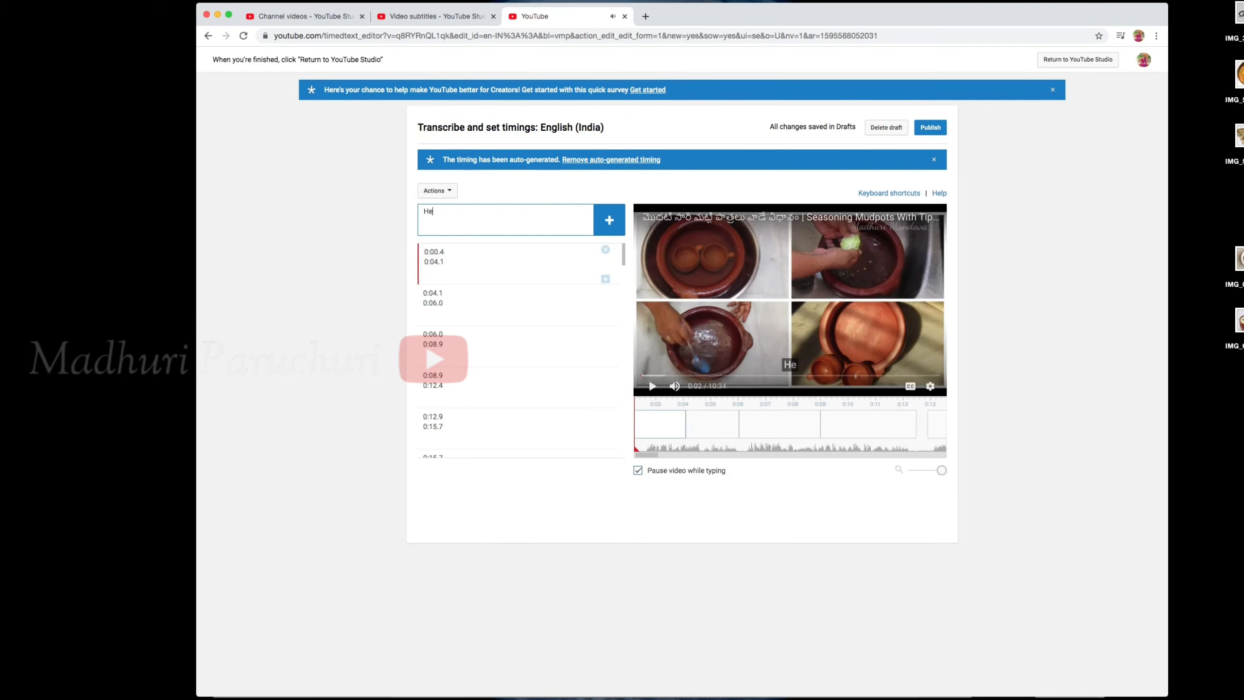
type("llo all welc")
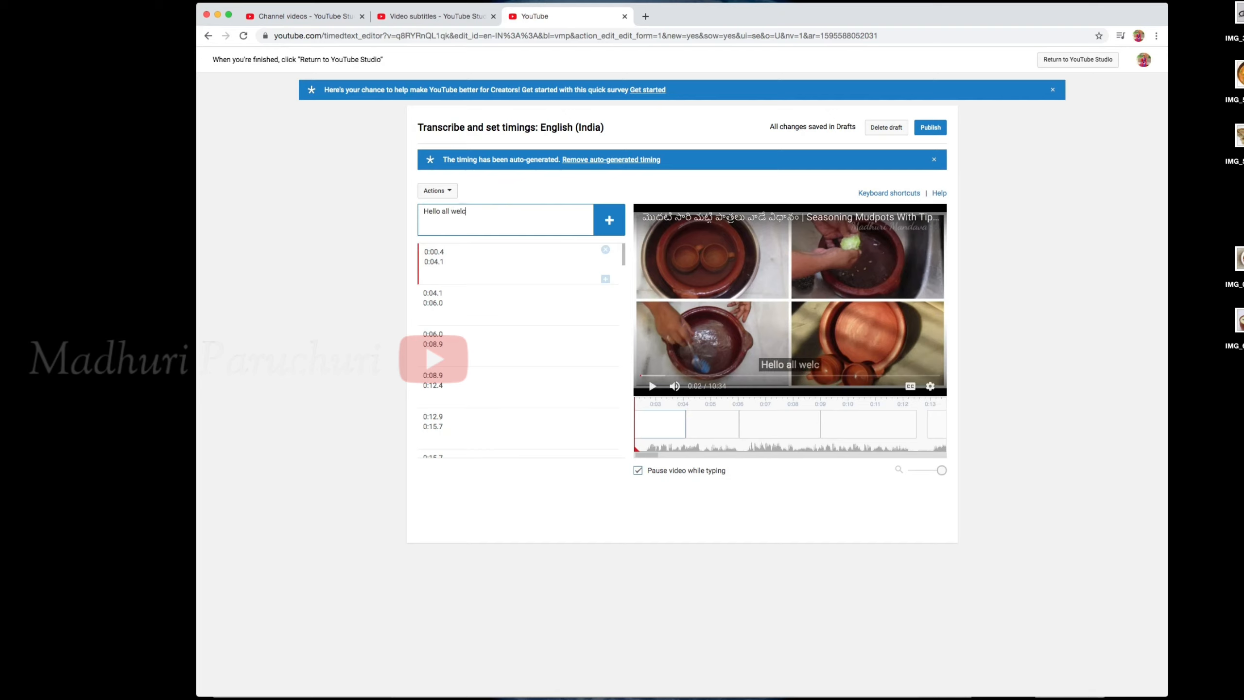
type("ome back t")
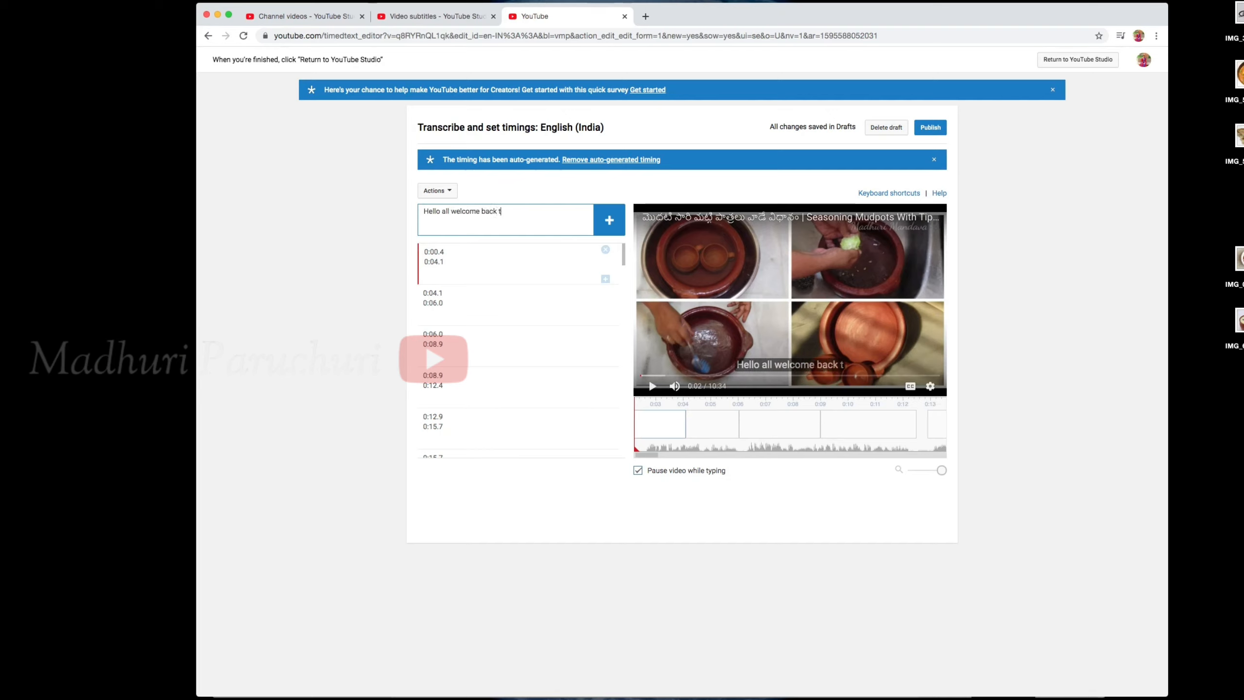
type("o our channe")
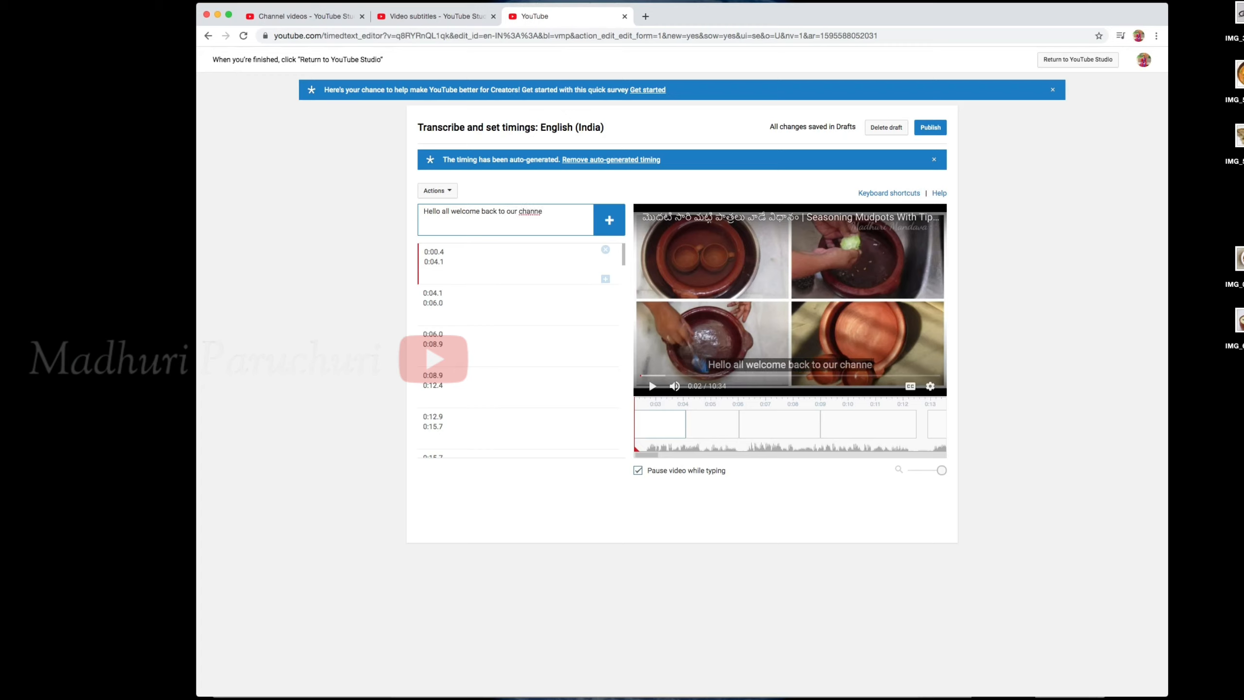
type("l")
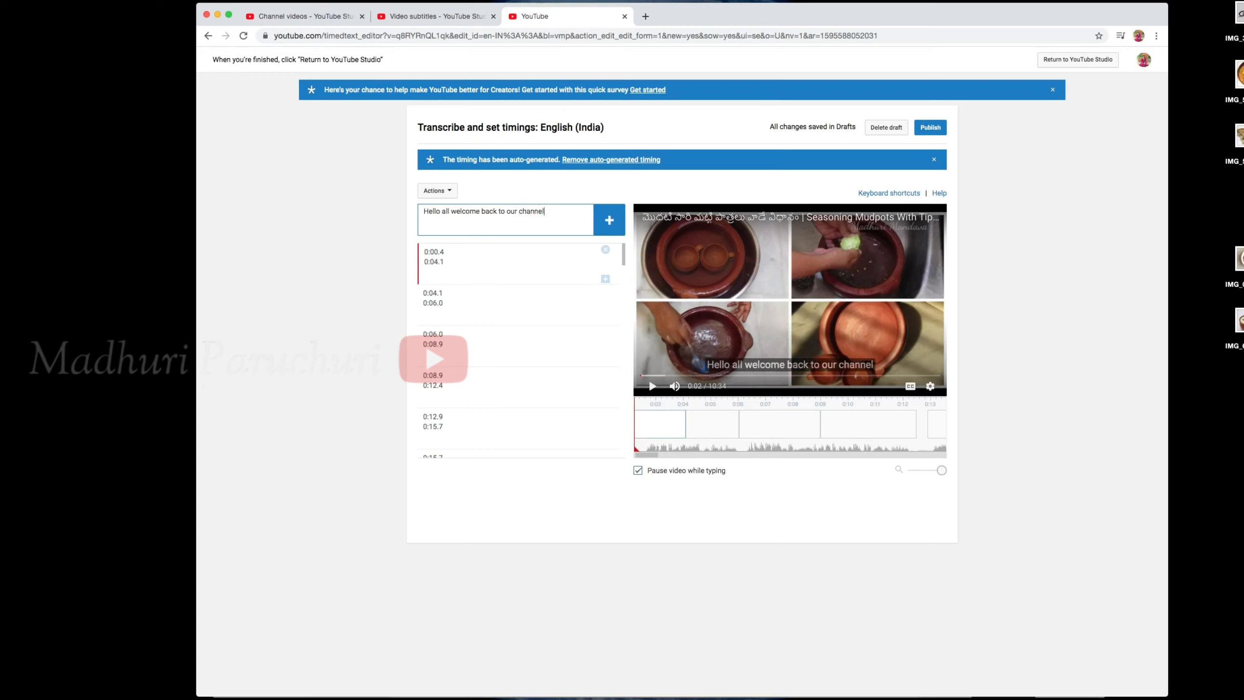
Step: Enter the subtitle "In this video I'll show how to season new claypots" for the segment from 0:00.4 to 0:04.1
left_click(486, 265)
type("In this video")
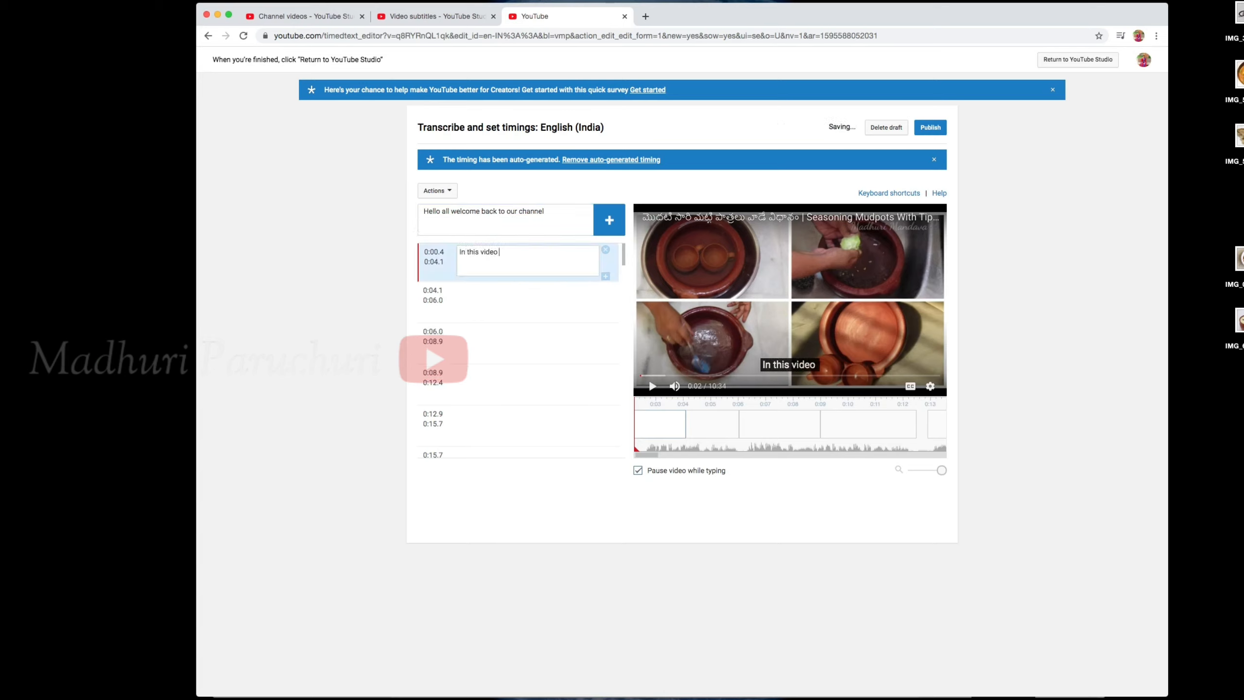
type(" I'll show how to")
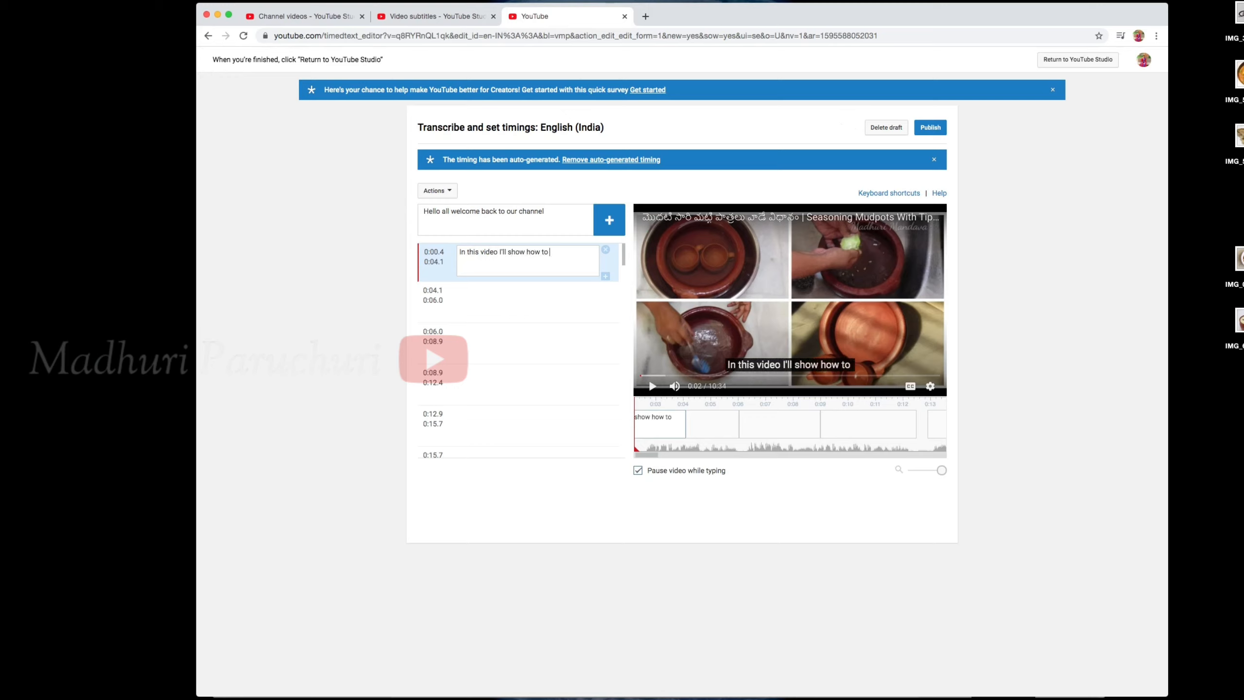
type(" sea")
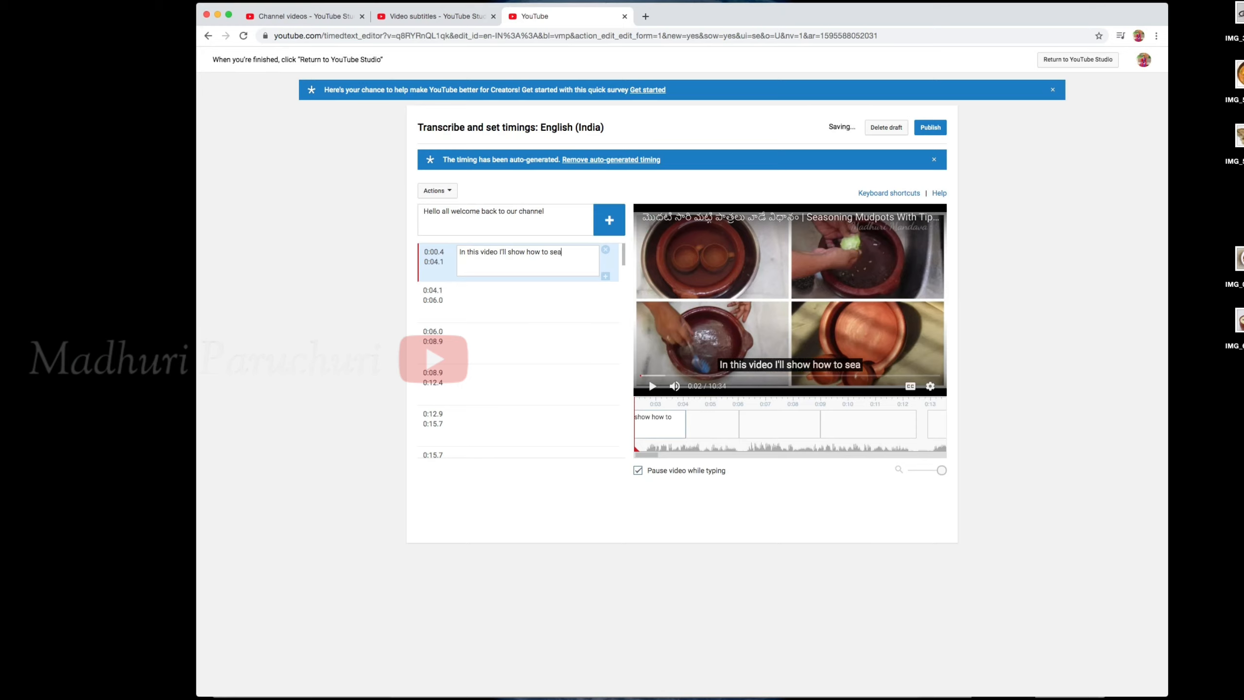
type("son")
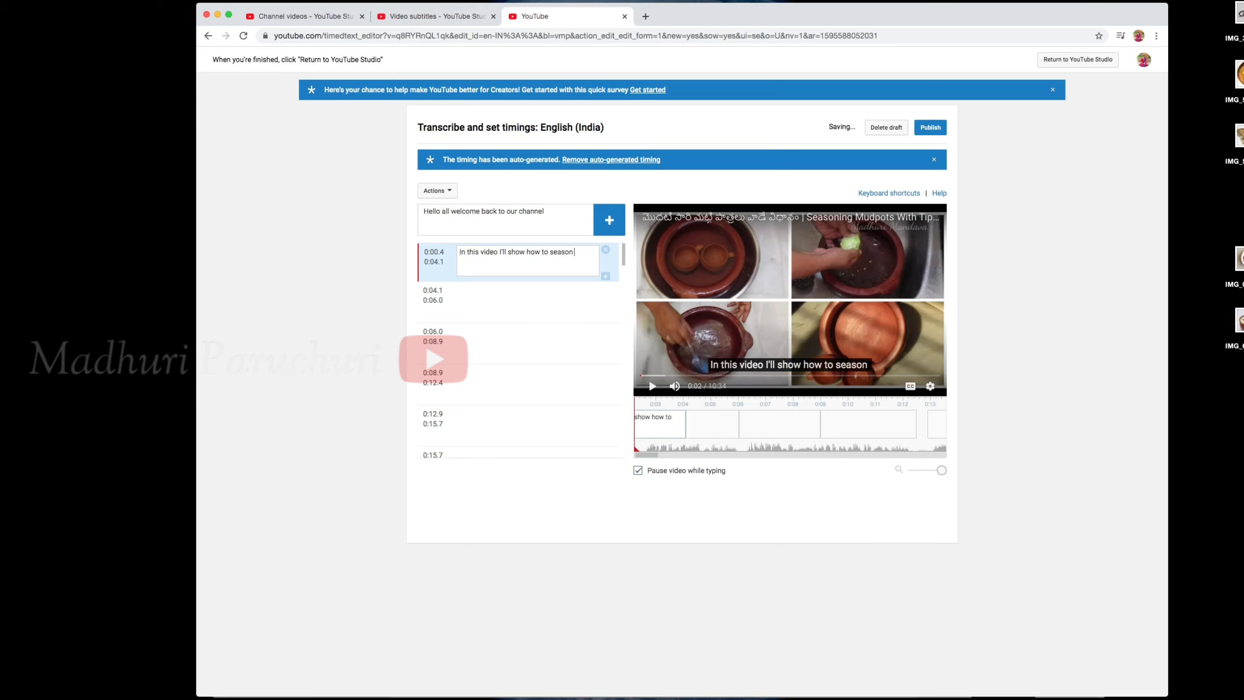
type(" clayp")
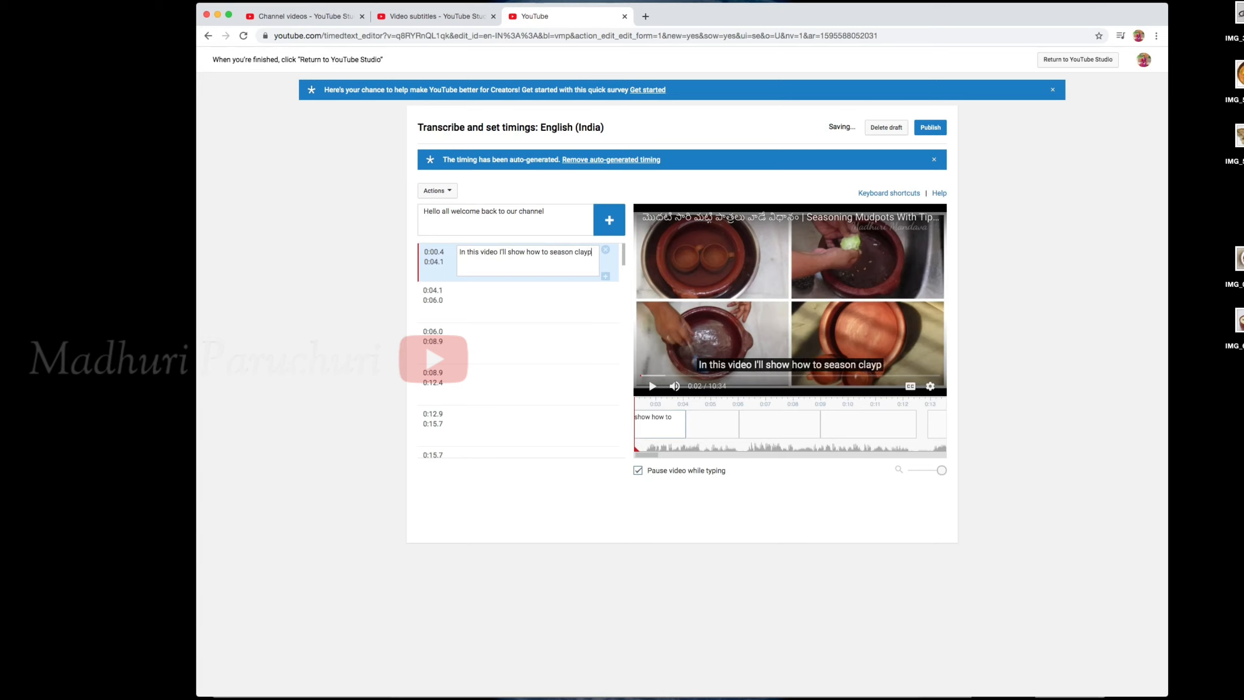
type("ots")
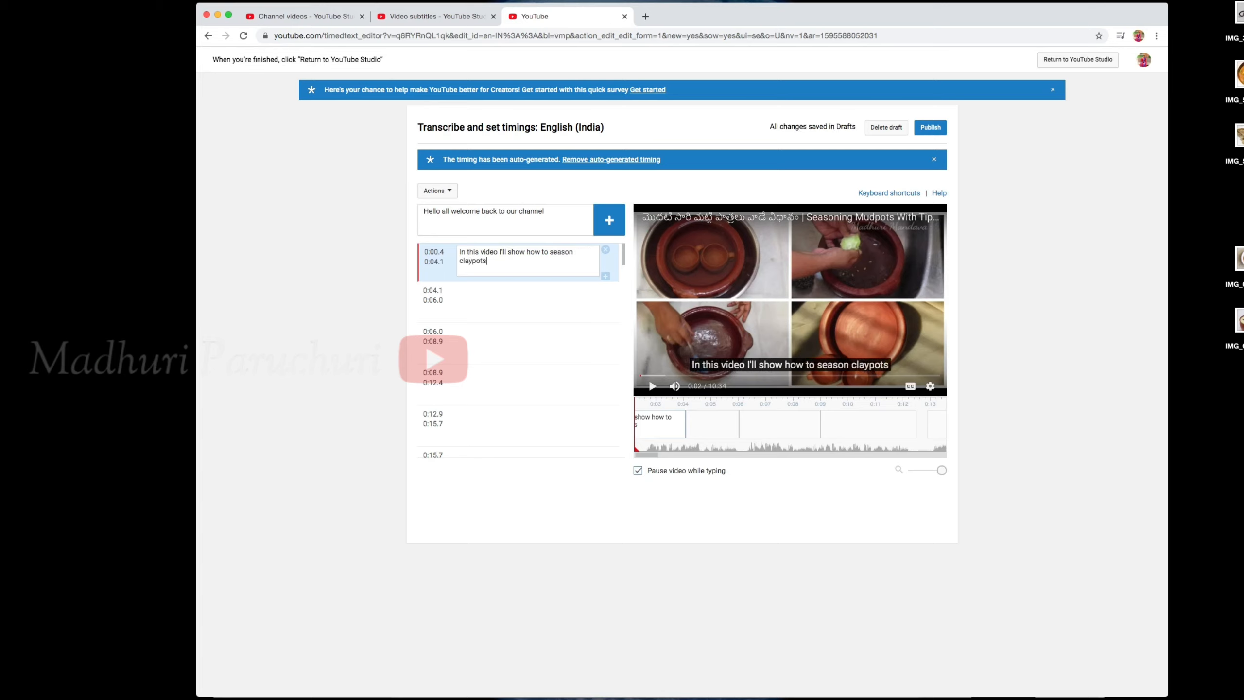
left_click(582, 252)
type("new")
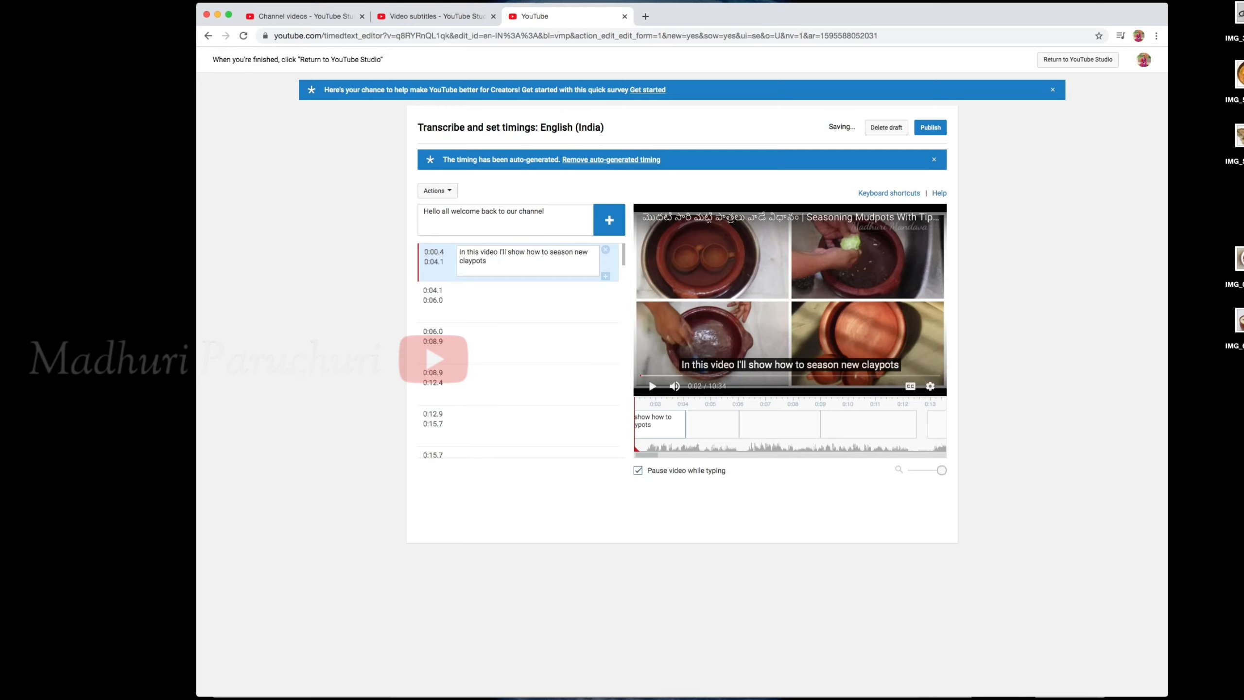
Step: Resume the video and copy the first segment's subtitle text into the segment from 0:04.1 to 0:06.0
left_click(539, 215)
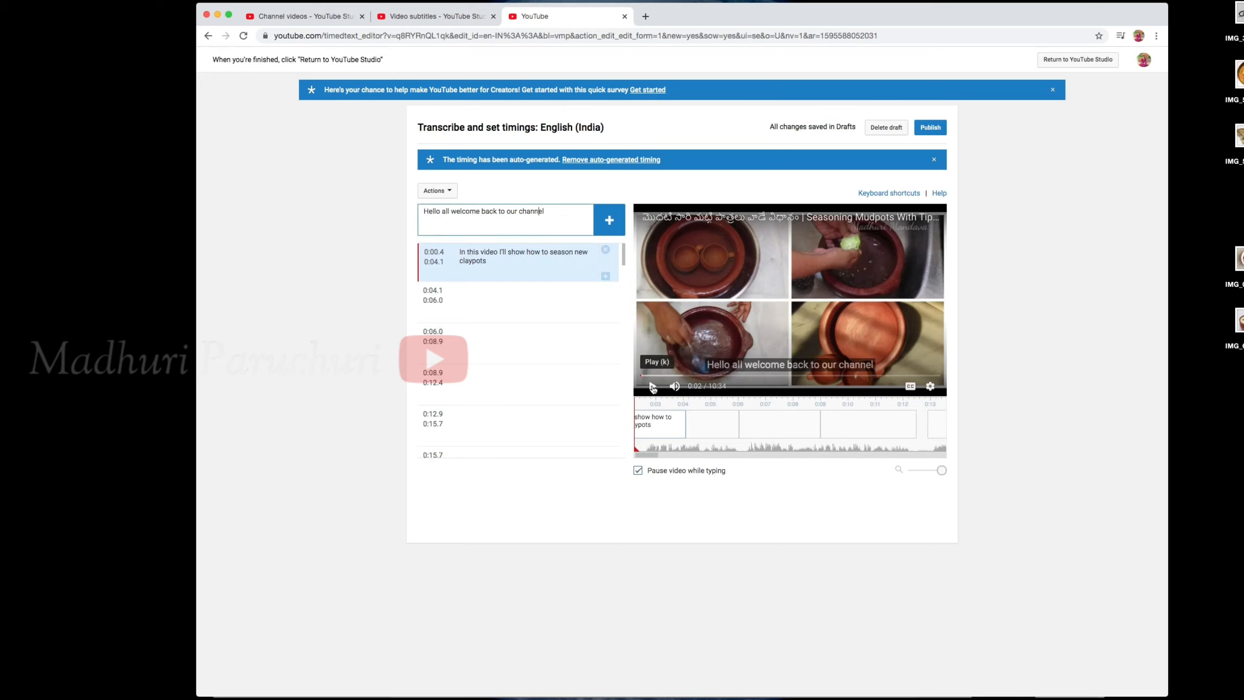
left_click(652, 387)
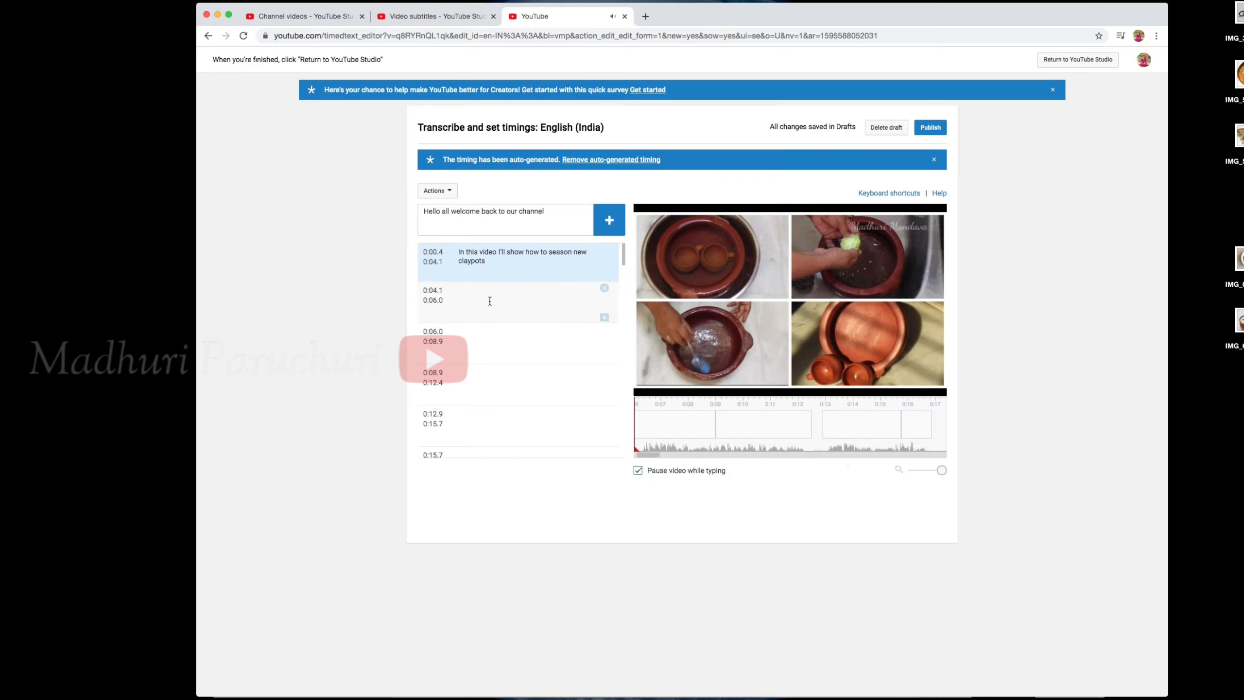
left_click(490, 298)
left_click(461, 250)
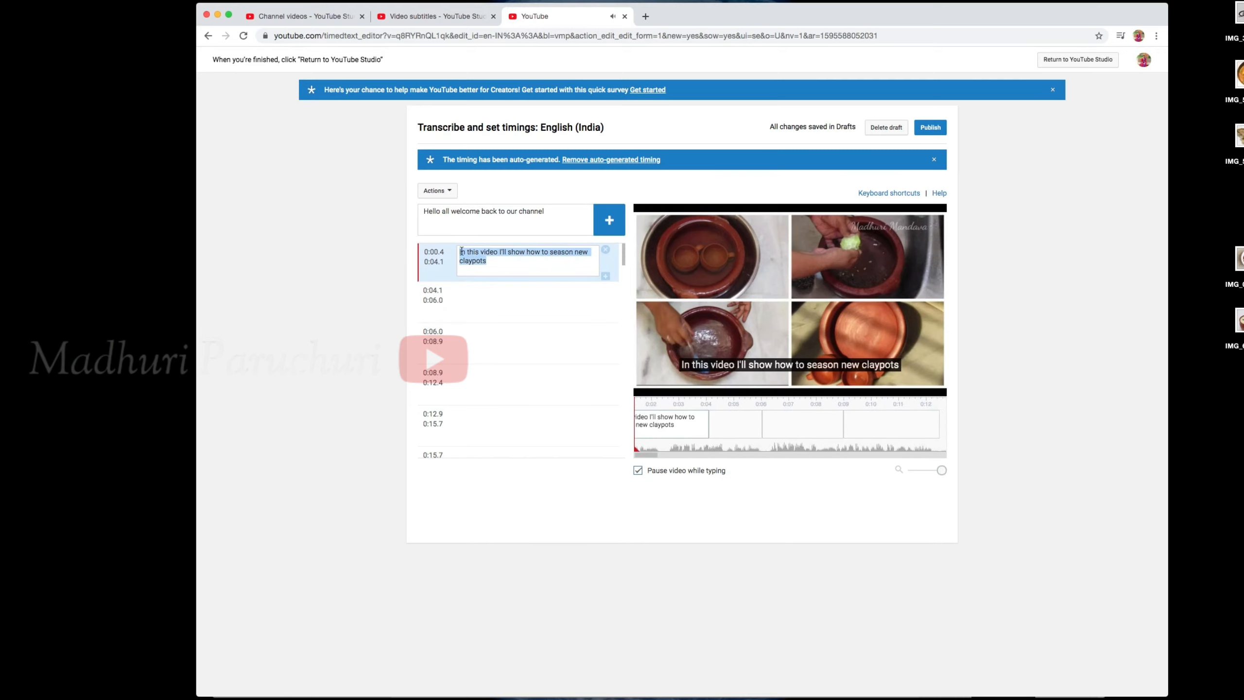
right_click(470, 253)
left_click(501, 334)
left_click(483, 296)
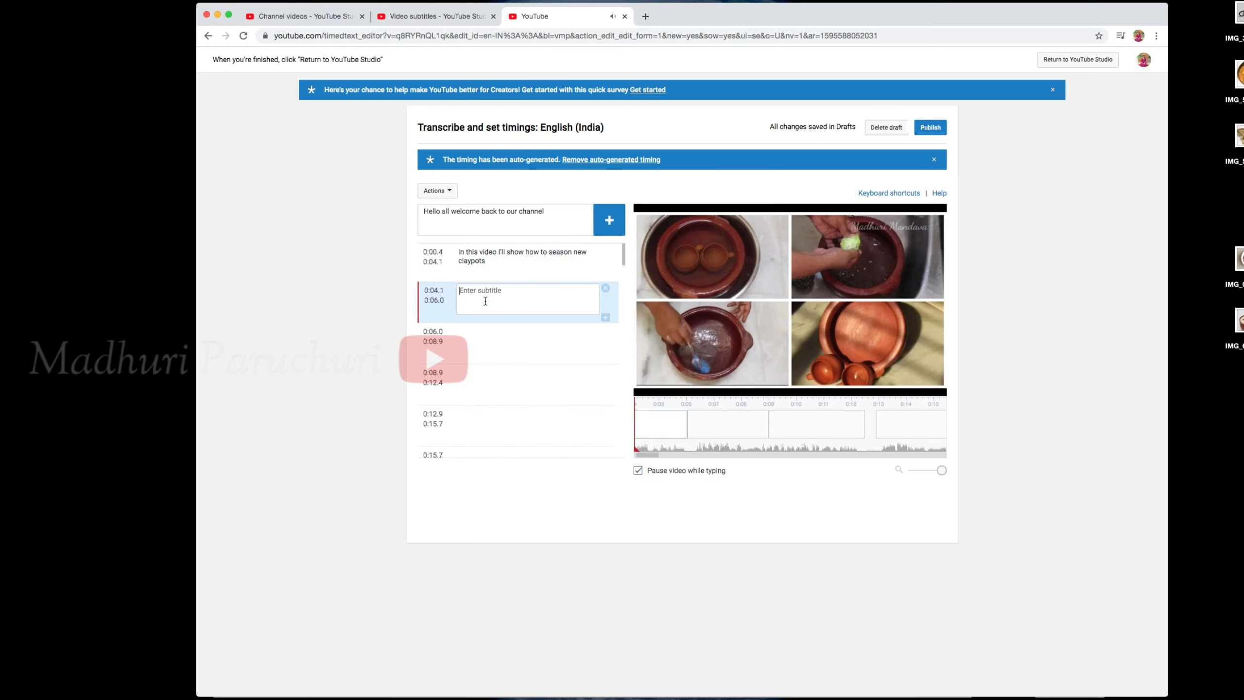
right_click(482, 297)
left_click(500, 365)
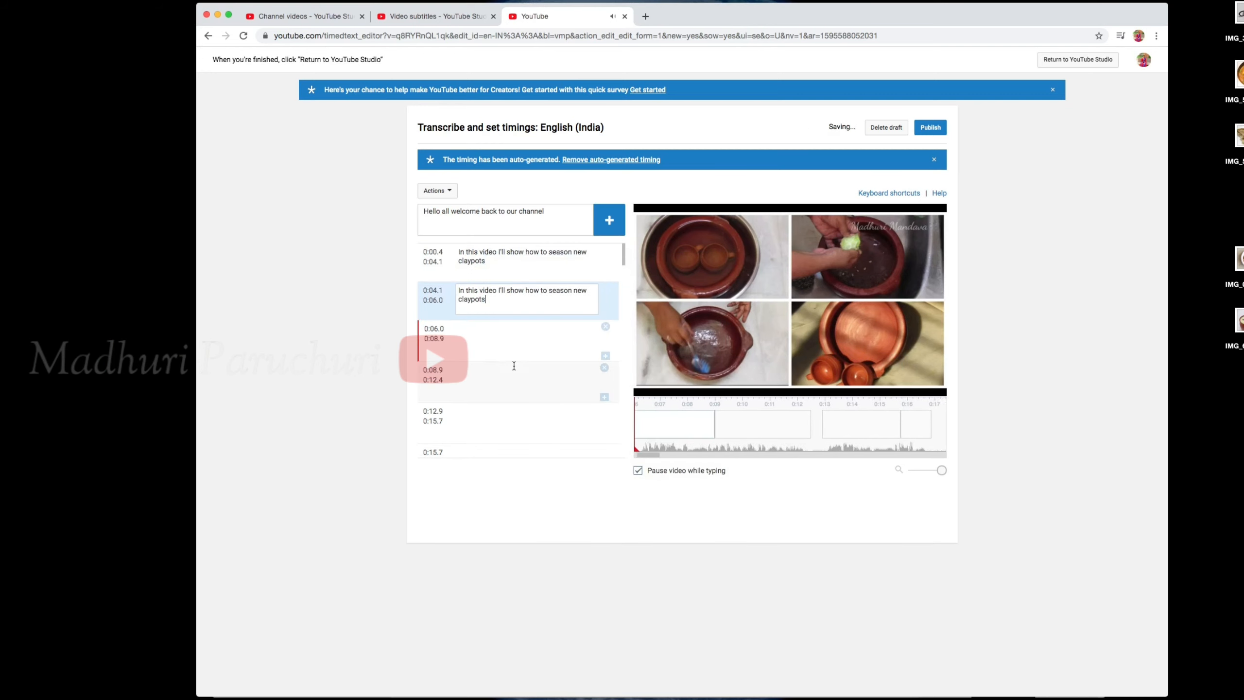
Step: Enter the subtitle "This is the process to be done compulsary before using the claypots" for the segment from 0:06.0 to 0:08.9
left_click(485, 332)
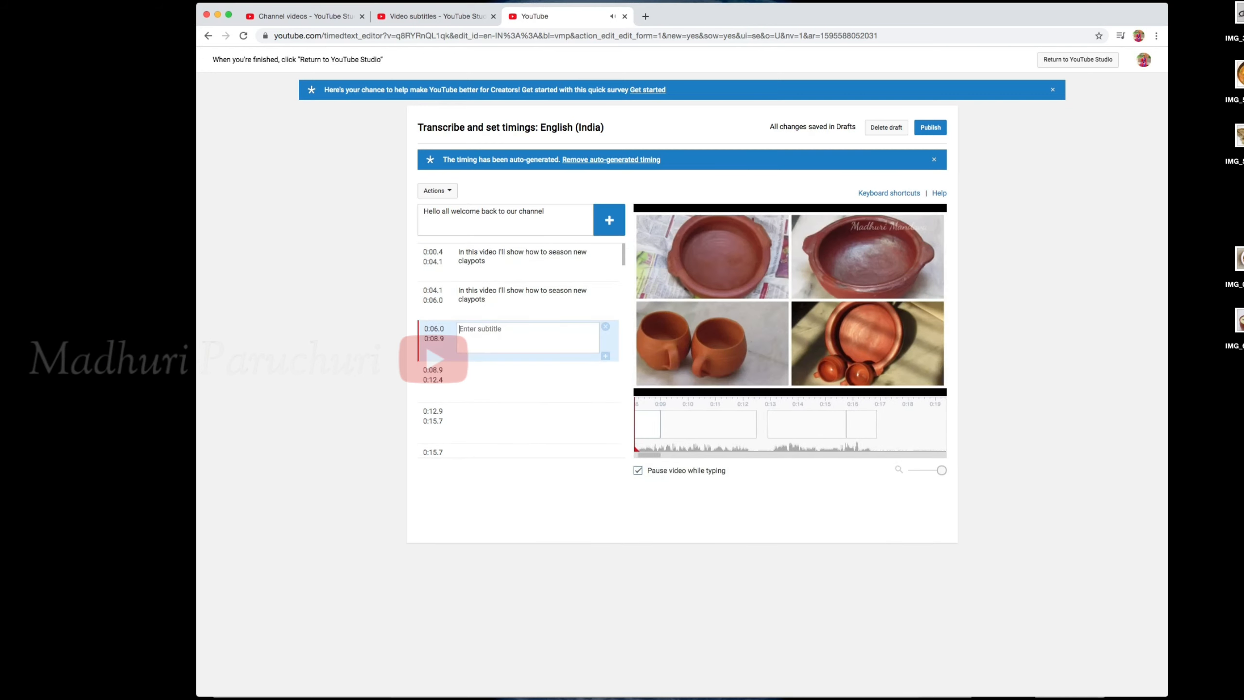
type("This is the")
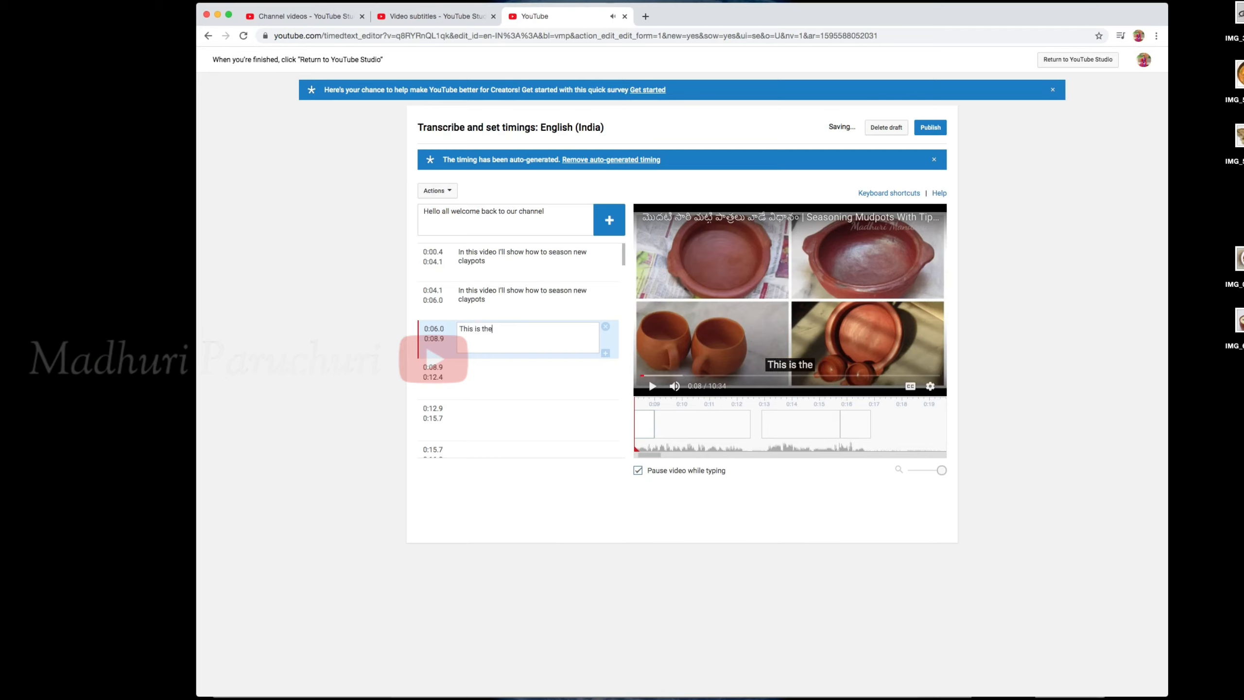
type(" process ")
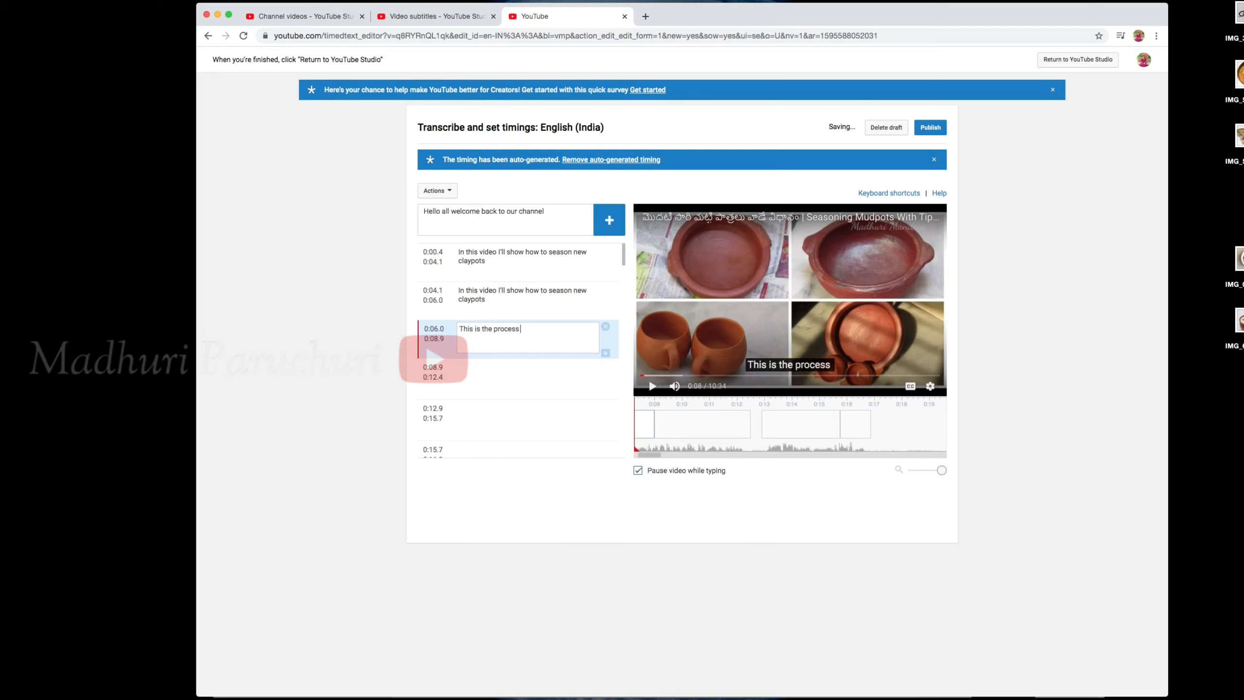
type("to be")
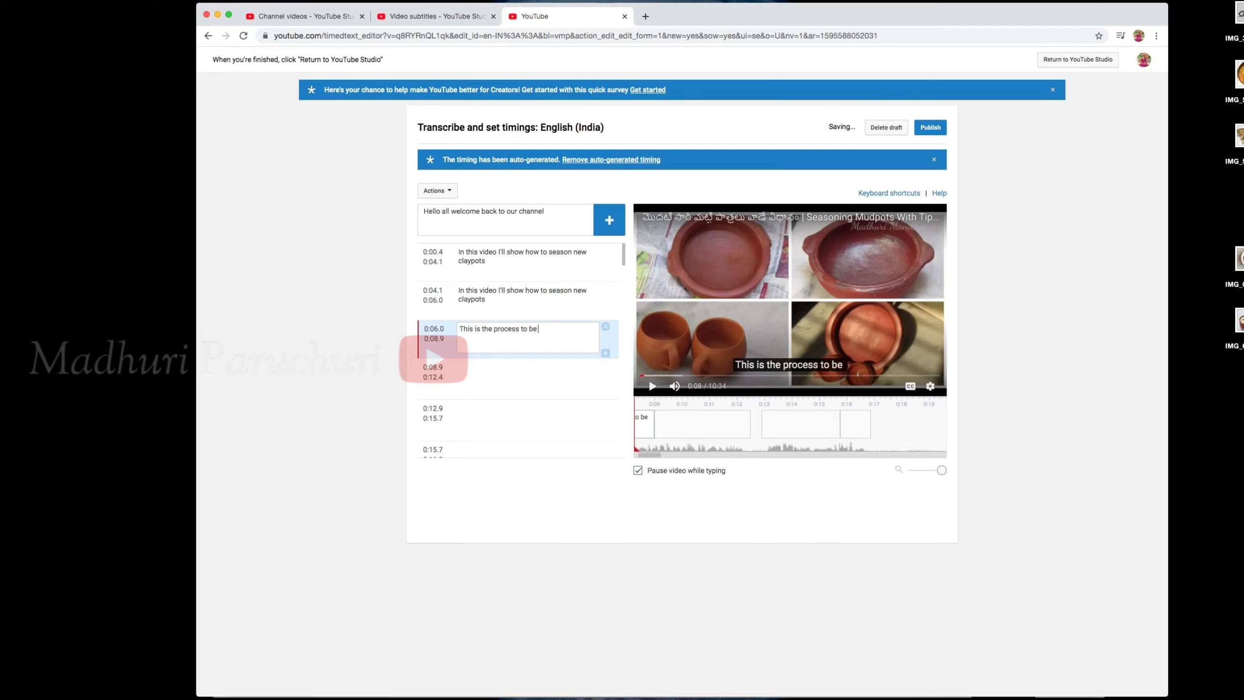
type(" done compu")
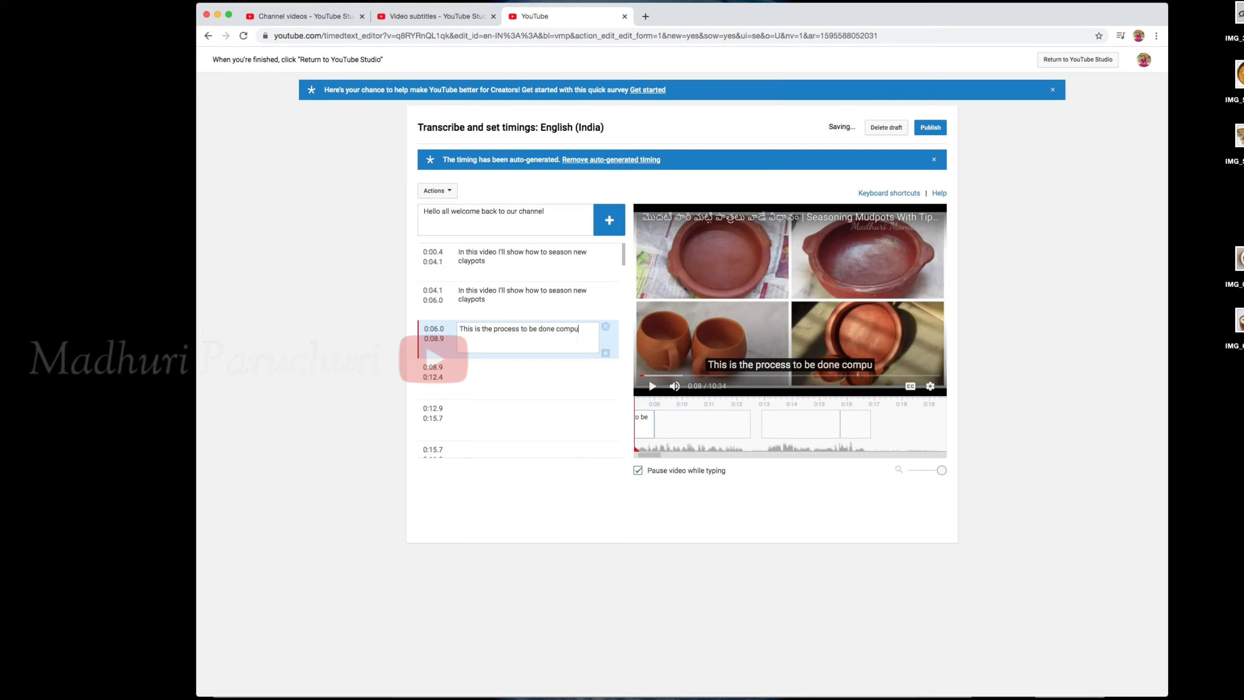
type("lsary b")
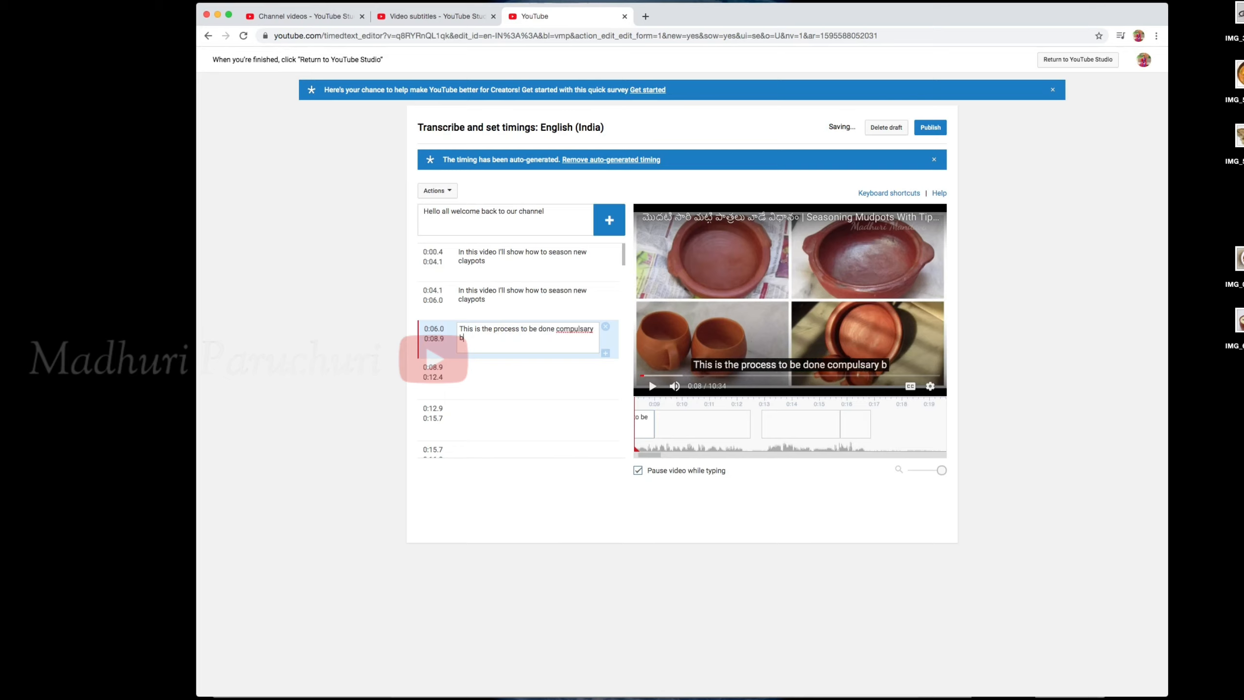
type("efore usi")
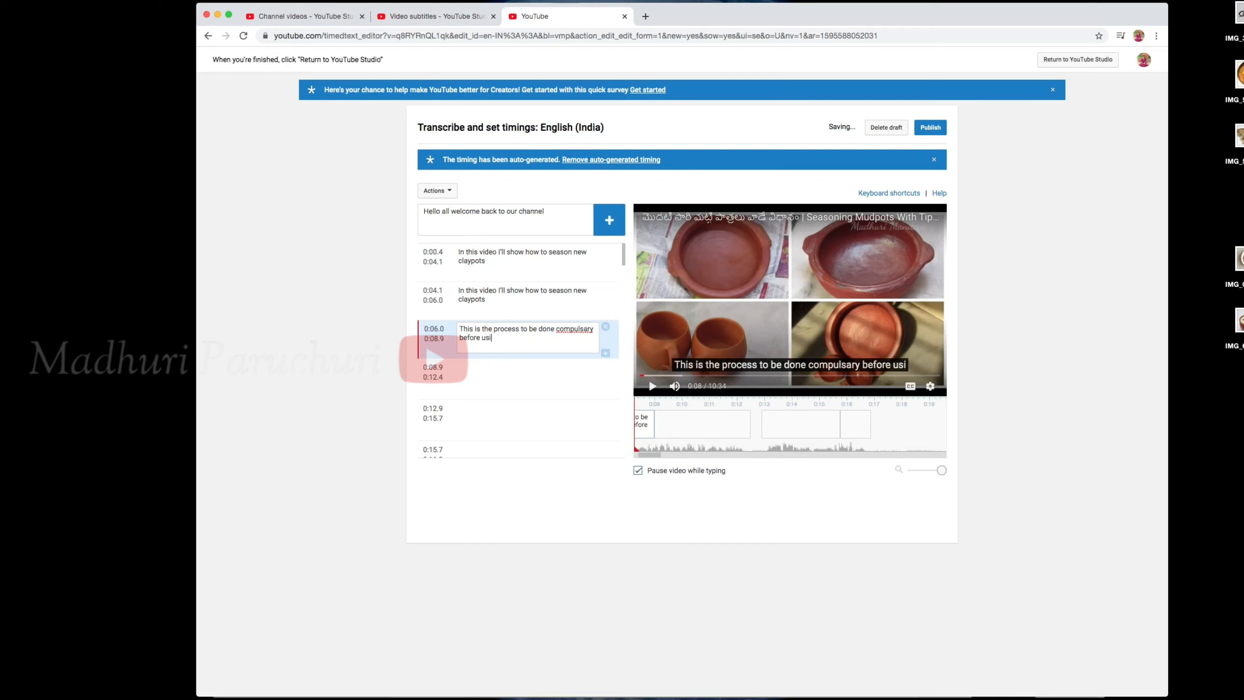
type("ng the cl")
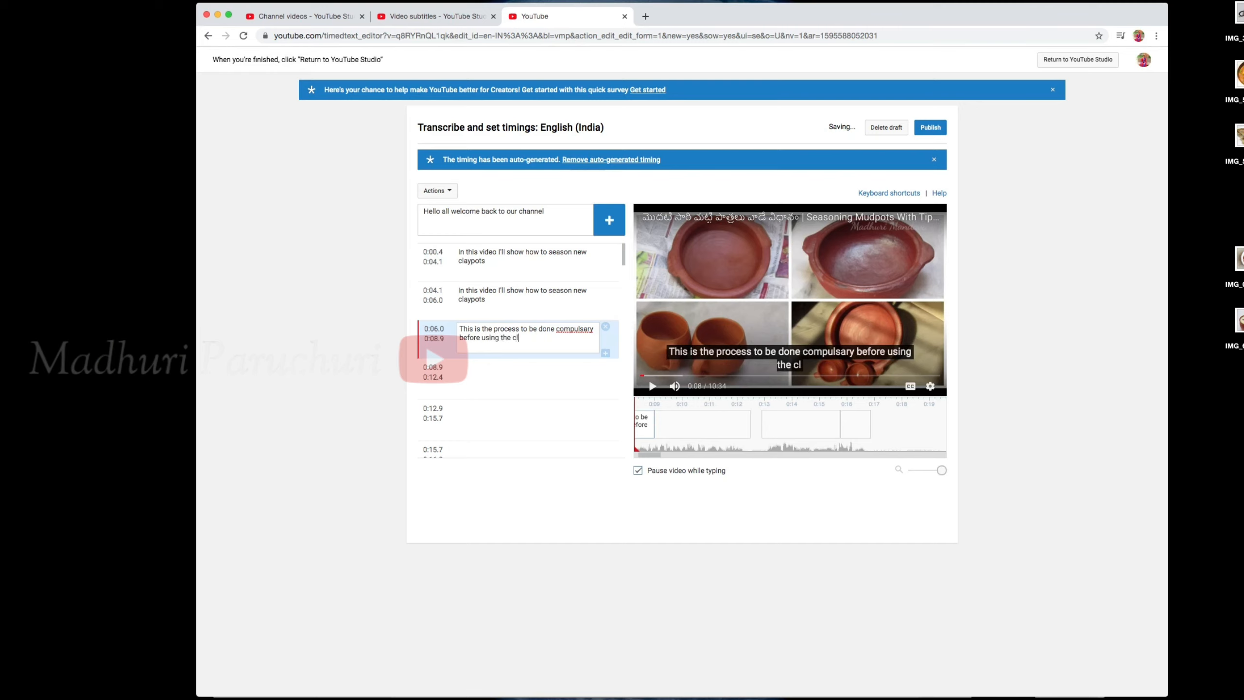
type("aypots")
Step: Play the video from the beginning to review the entered subtitles, pausing at about 0:11
left_click(535, 252)
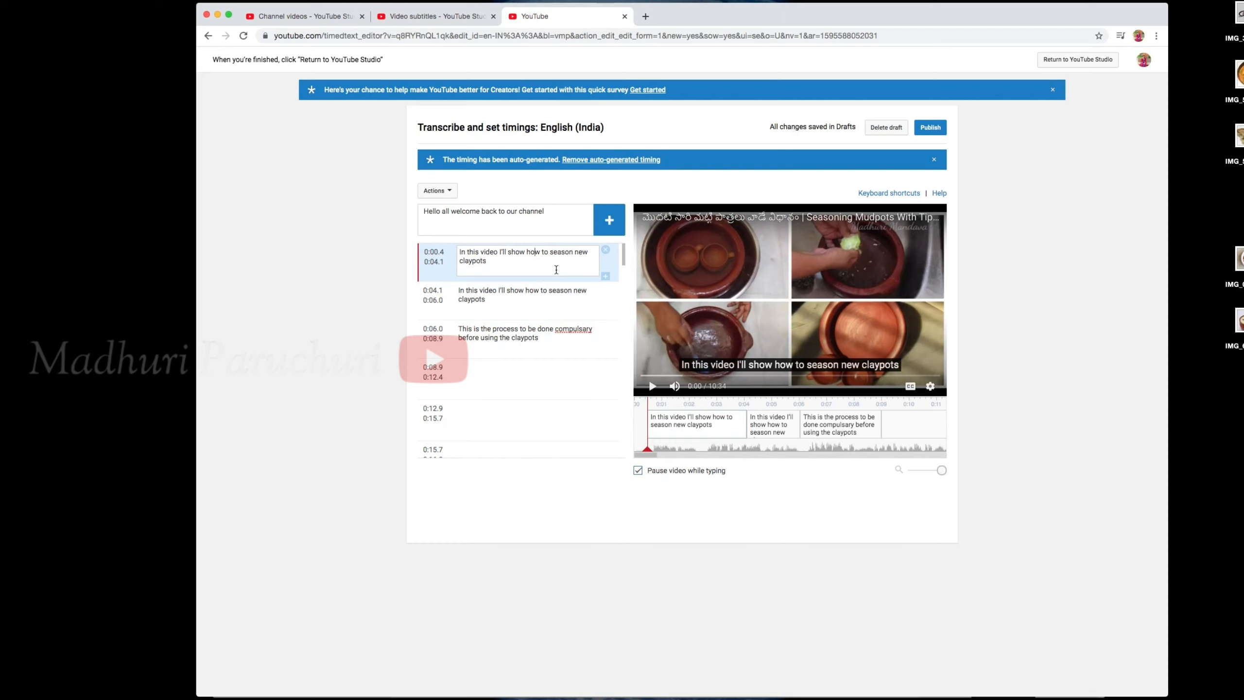
left_click(638, 376)
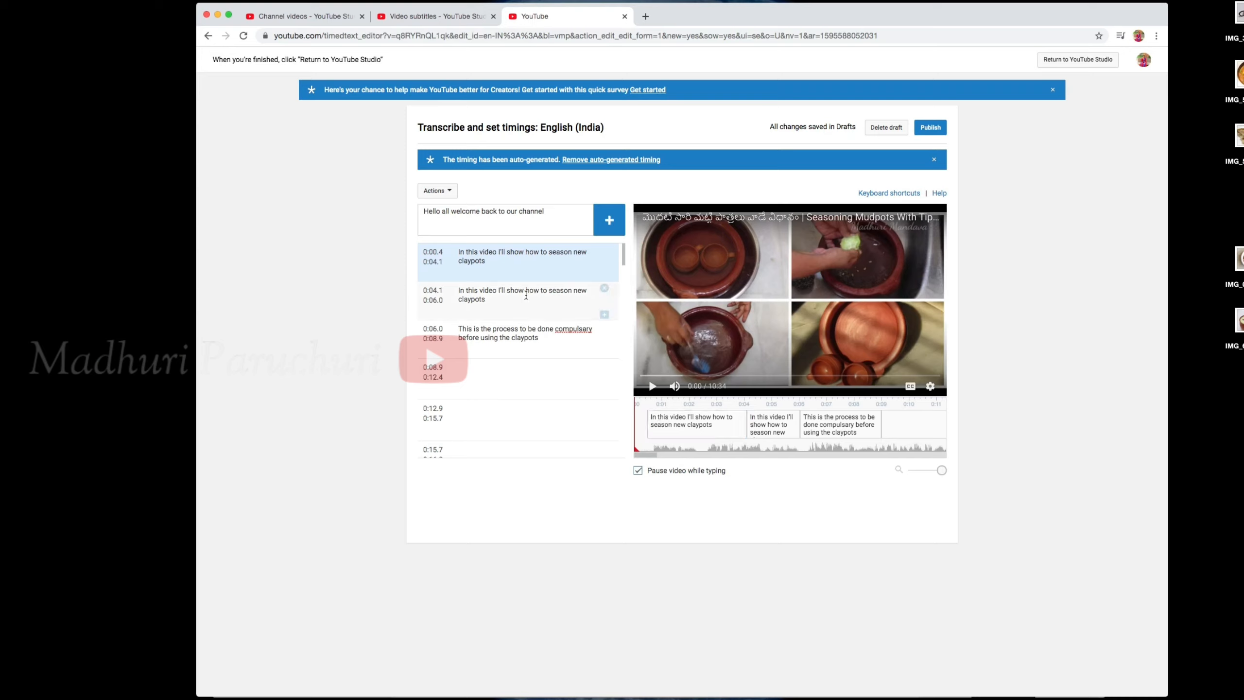
left_click(530, 219)
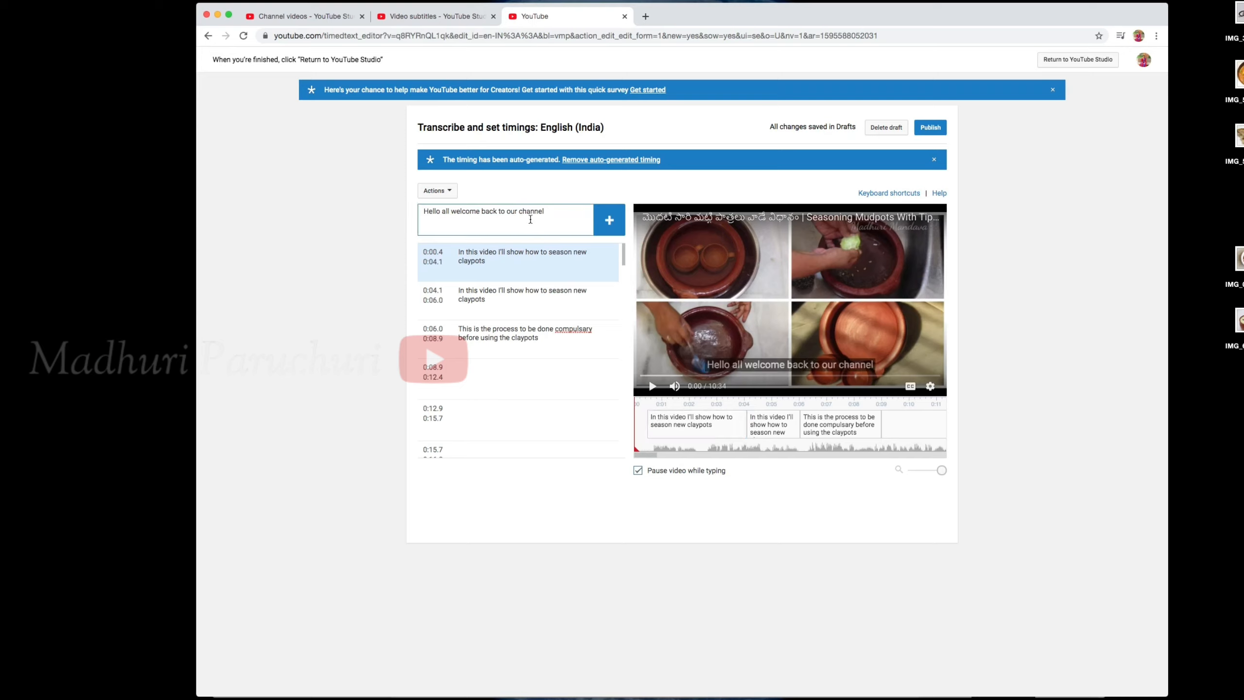
left_click(653, 386)
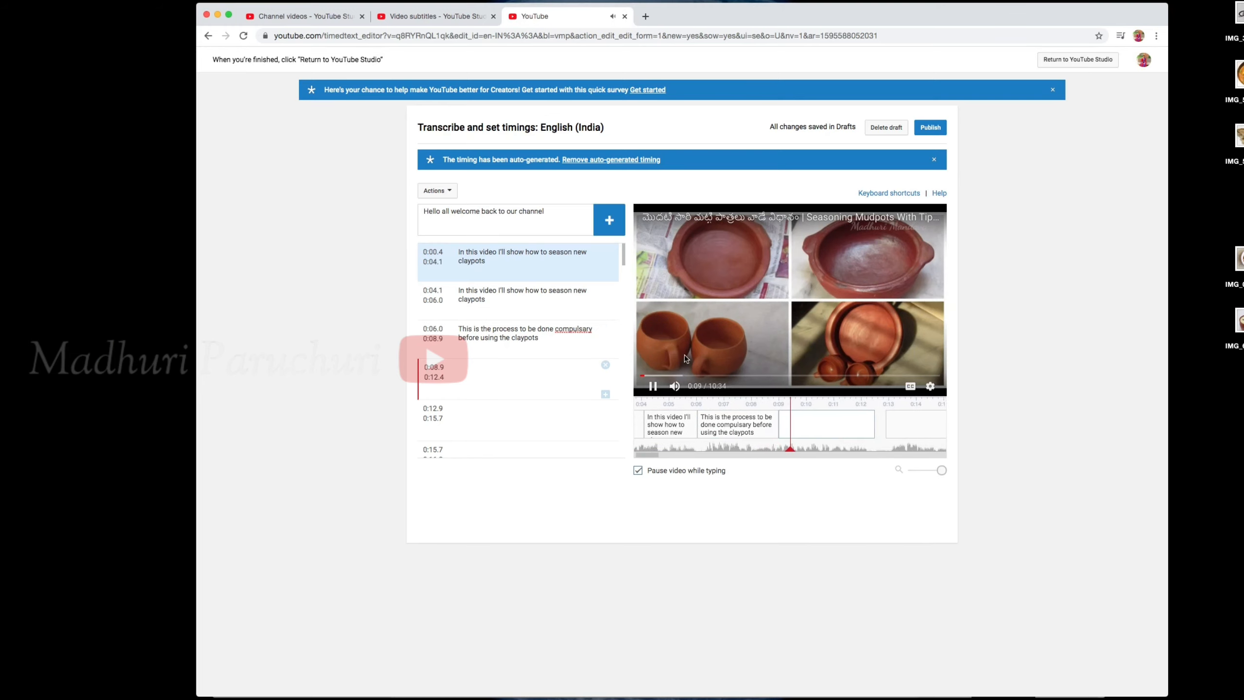
left_click(652, 386)
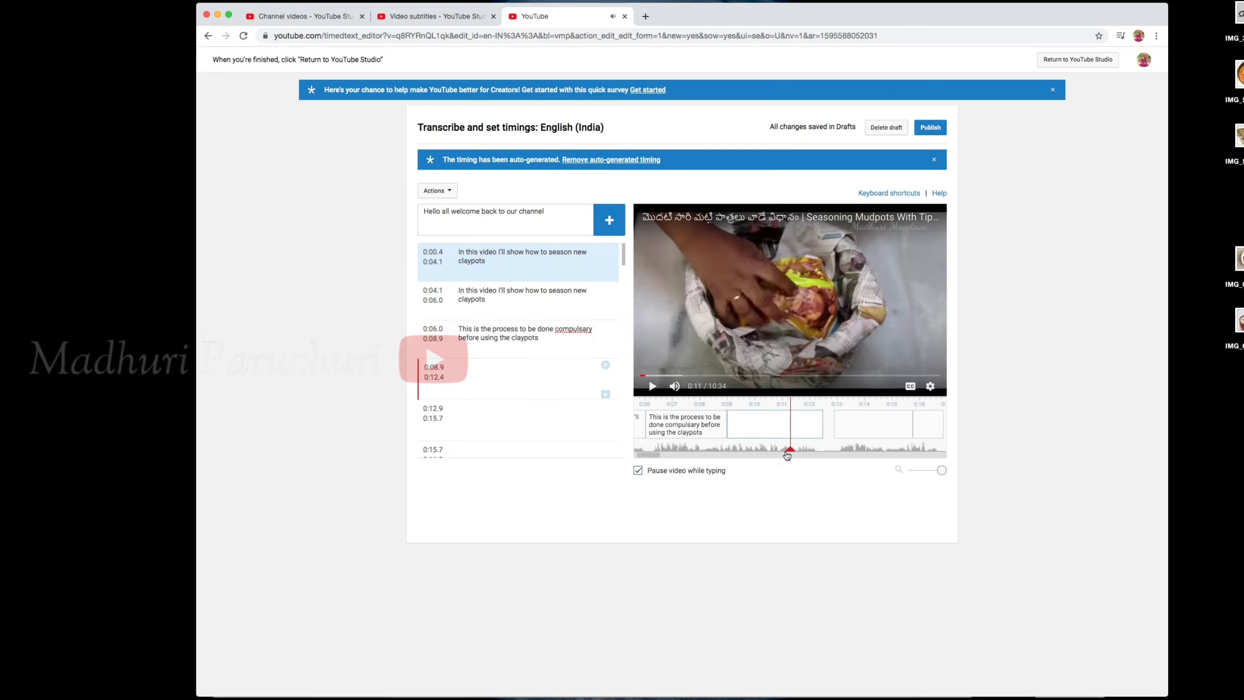
Step: Skip ahead to the mud pot maintenance tips near the video's end, at about 9:32 and 10:04, to view the remaining subtitle segments
left_click(647, 377)
left_click_drag(647, 377, 911, 376)
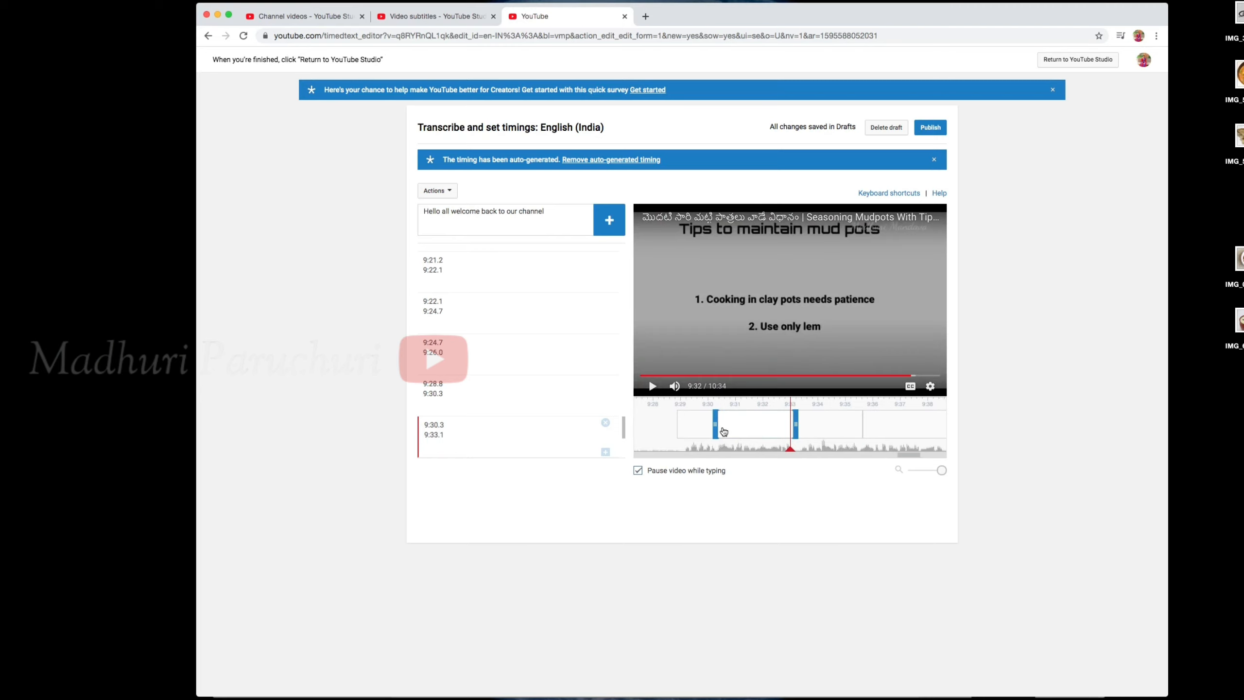
left_click(926, 376)
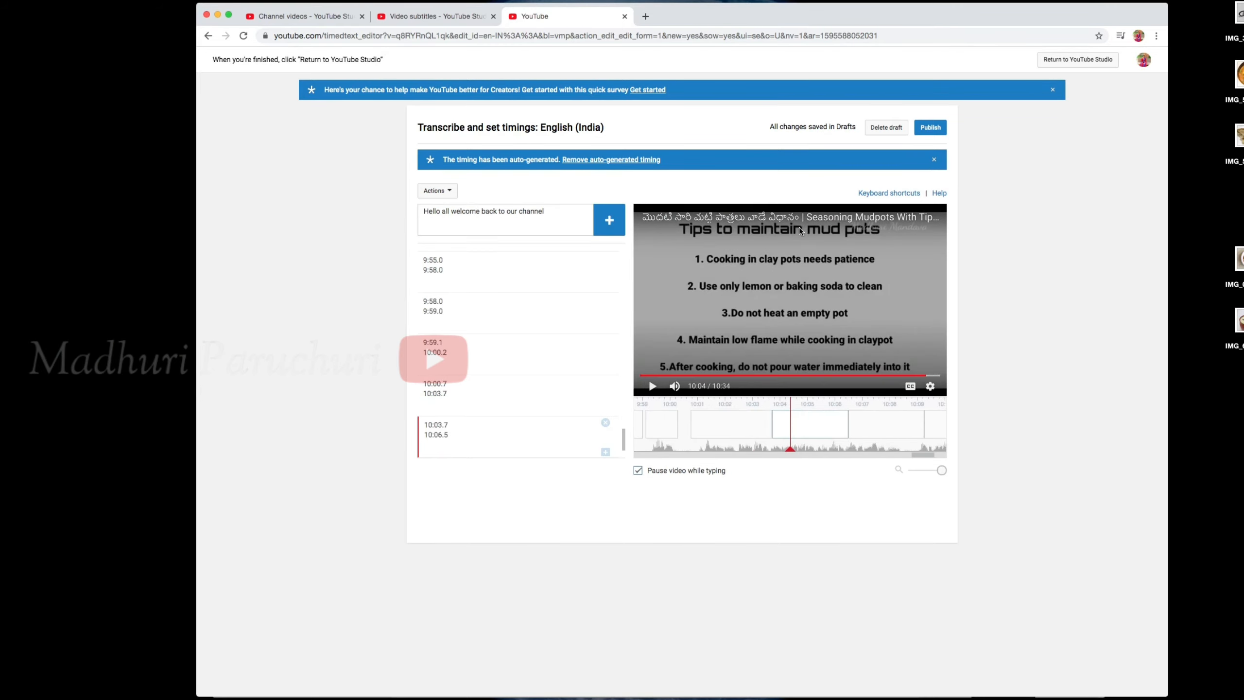